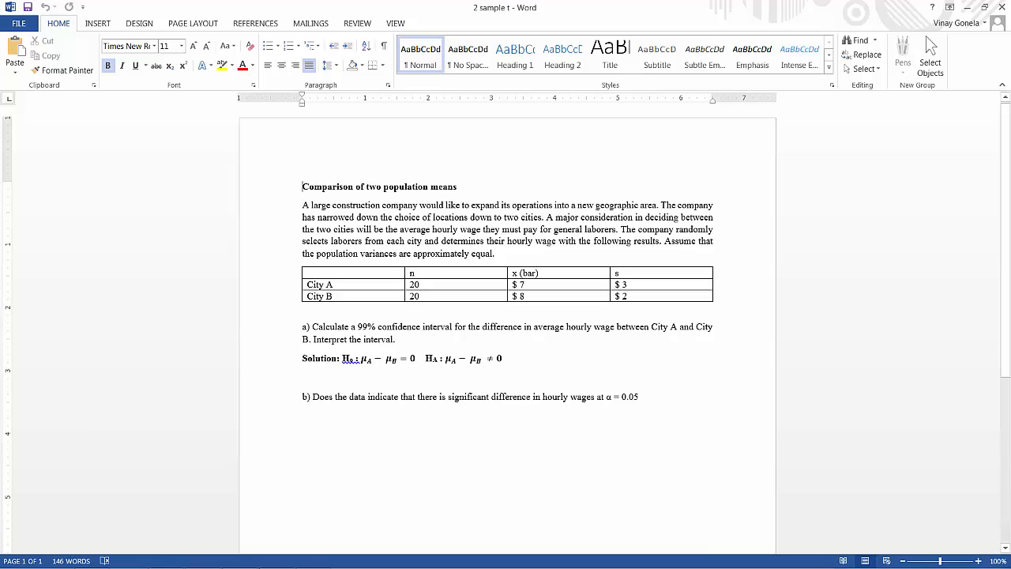
# Switch from the Word document to Minitab Express
pyautogui.click(240, 558)
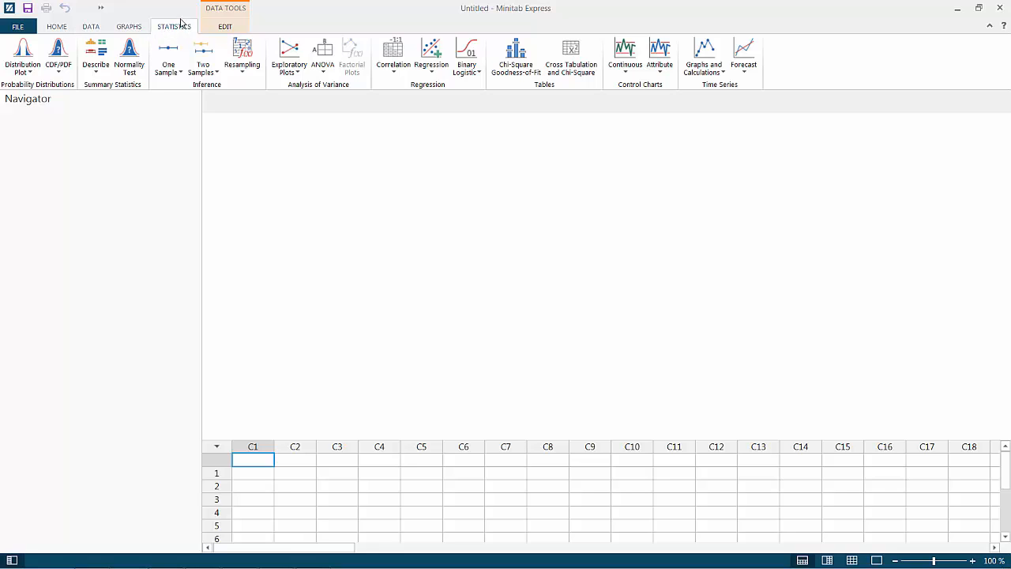
pyautogui.click(210, 74)
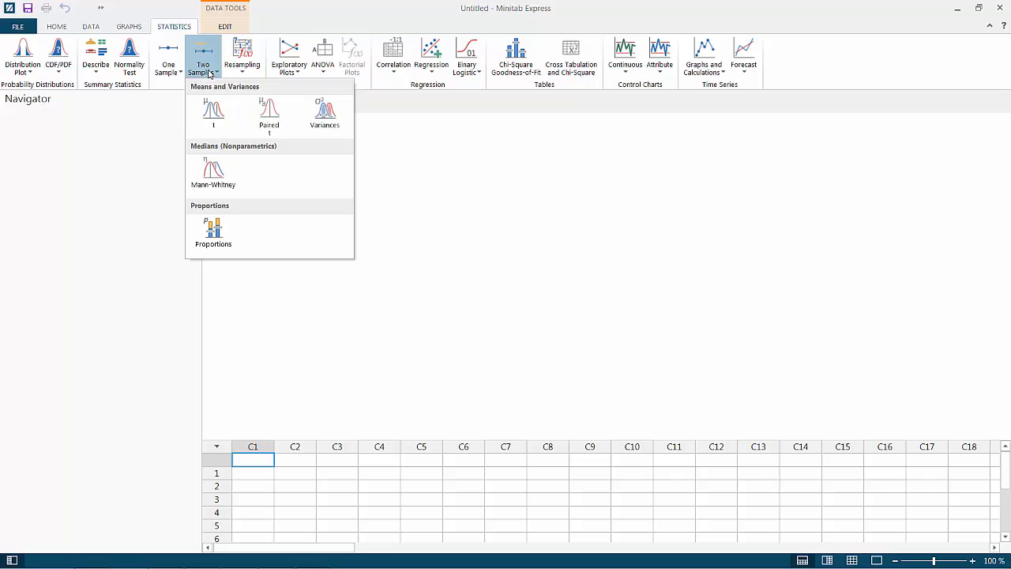
pyautogui.click(215, 115)
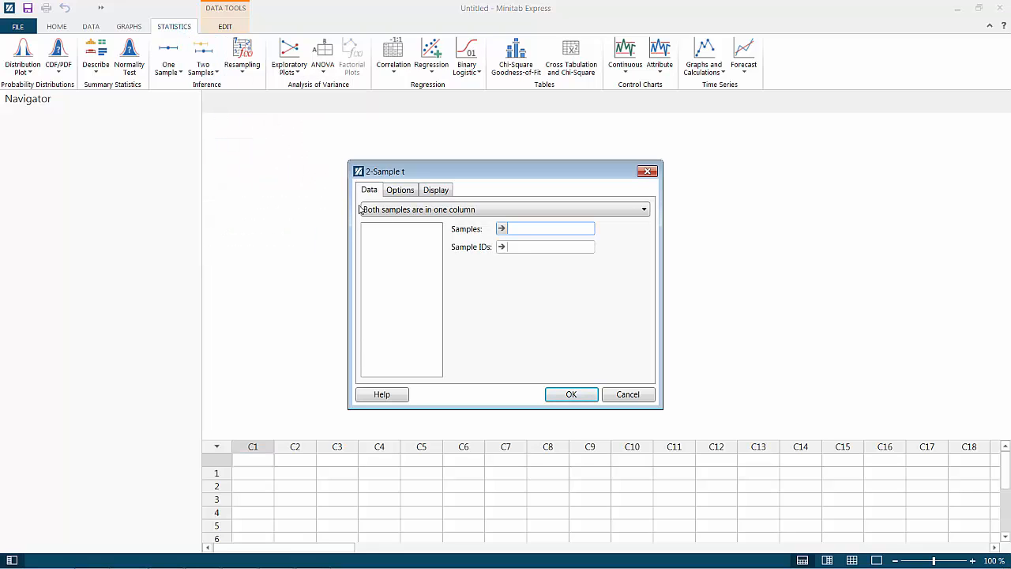
pyautogui.click(647, 171)
# Start a 2-Sample t test for independent groups and set its input to summarized data
pyautogui.click(199, 66)
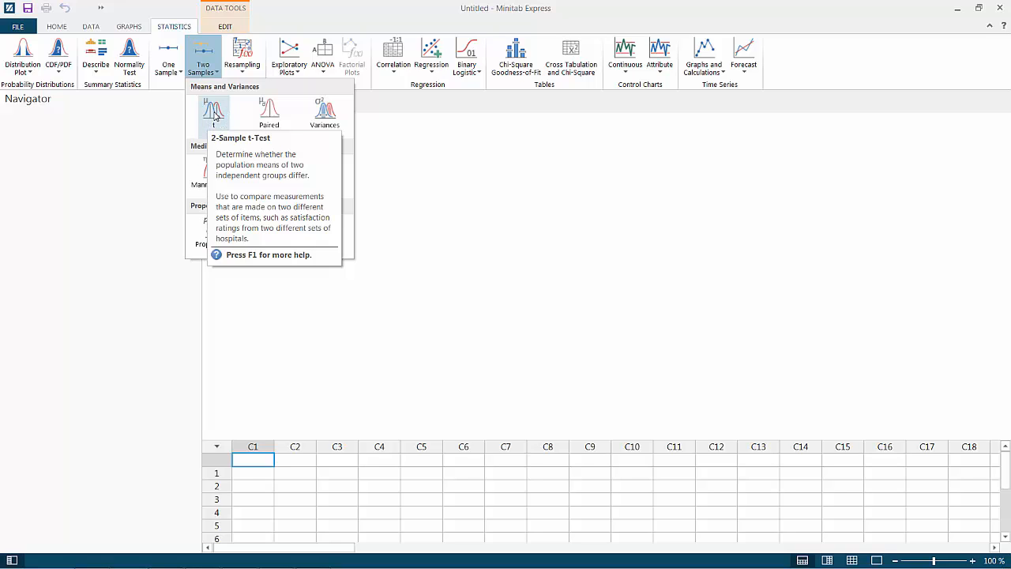
pyautogui.click(213, 113)
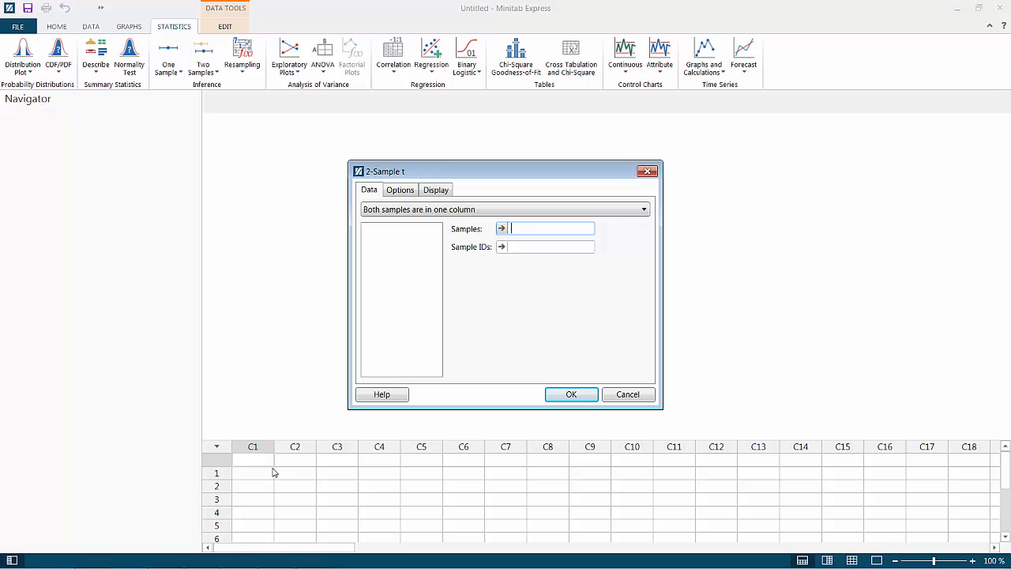
pyautogui.click(393, 210)
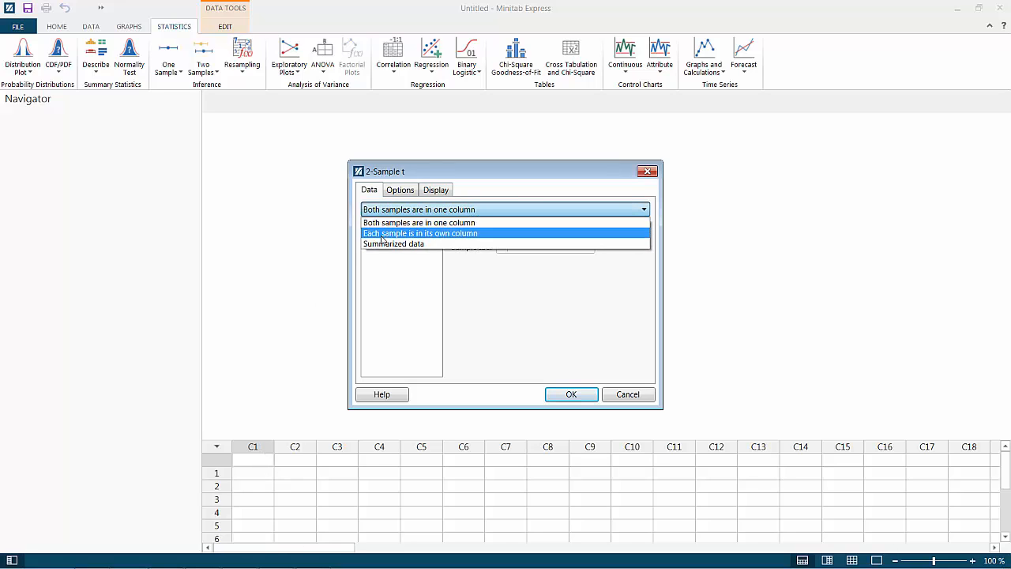
pyautogui.click(423, 248)
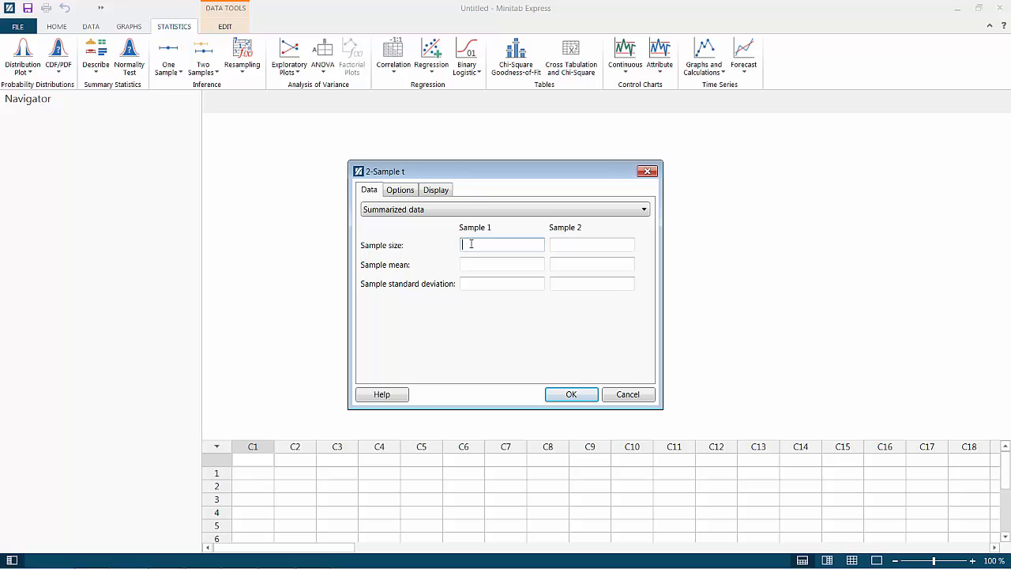
# Look up the sample sizes in the Word document's city table and enter 20 for both Sample 1 and Sample 2
pyautogui.click(202, 557)
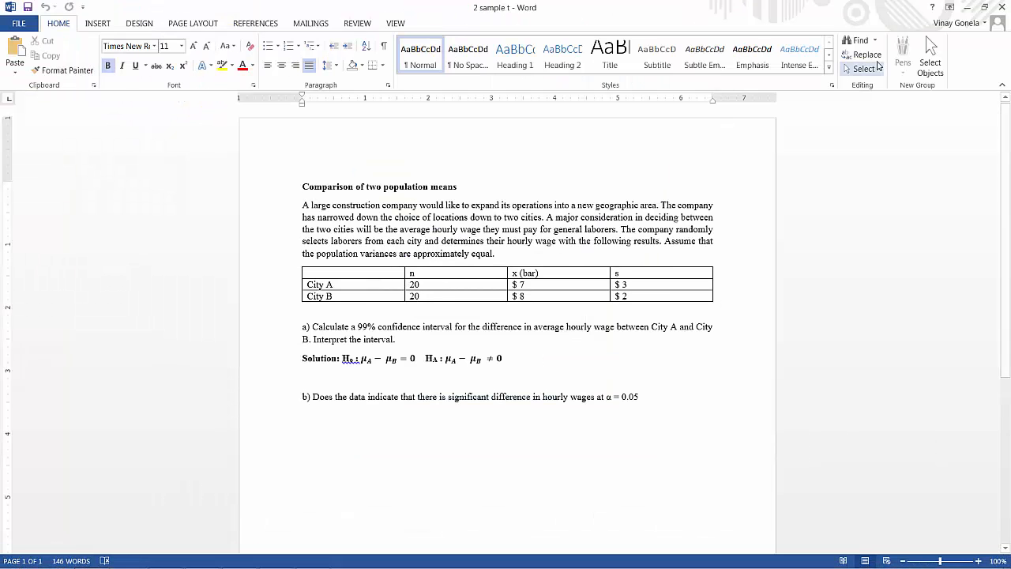
pyautogui.click(968, 7)
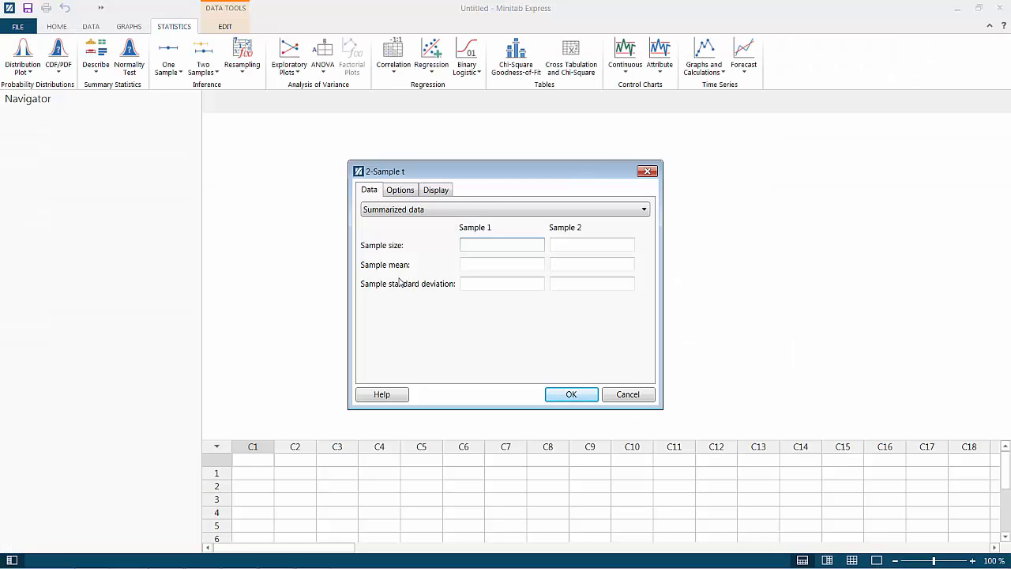
pyautogui.click(563, 244)
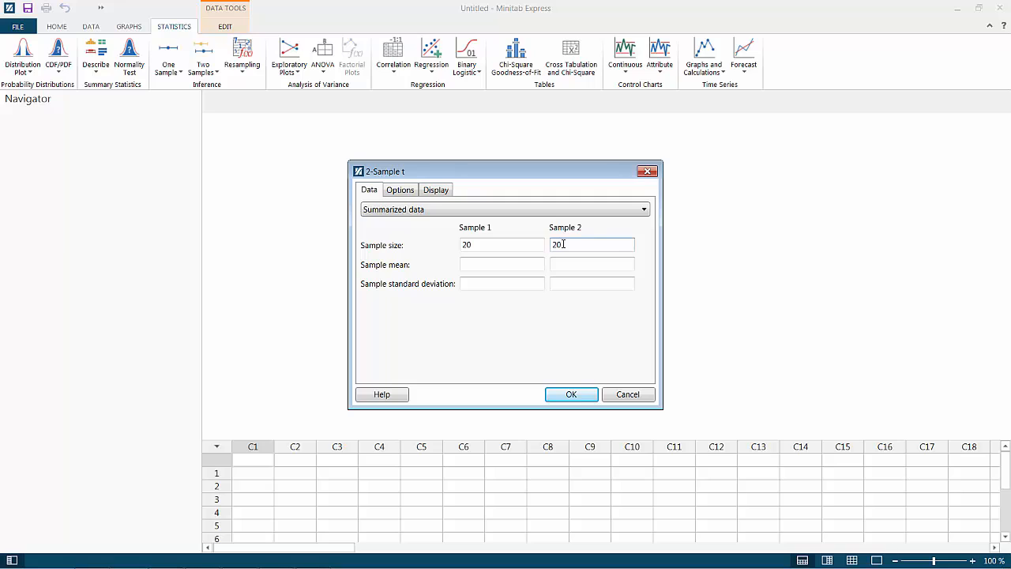
pyautogui.write('20')
# Look up the sample means in the Word document and enter 7 for Sample 1 and 8 for Sample 2
pyautogui.click(485, 262)
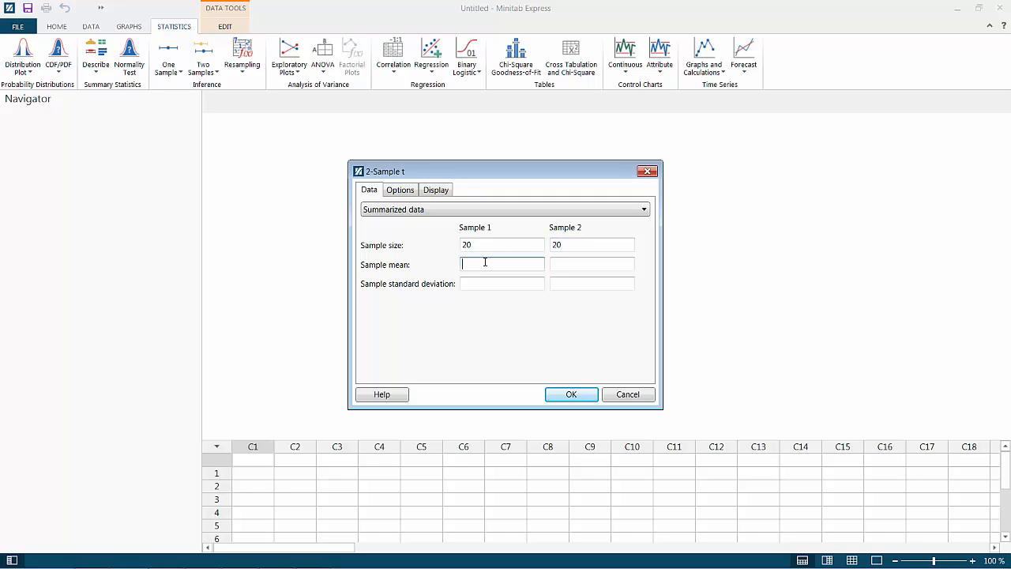
pyautogui.click(207, 559)
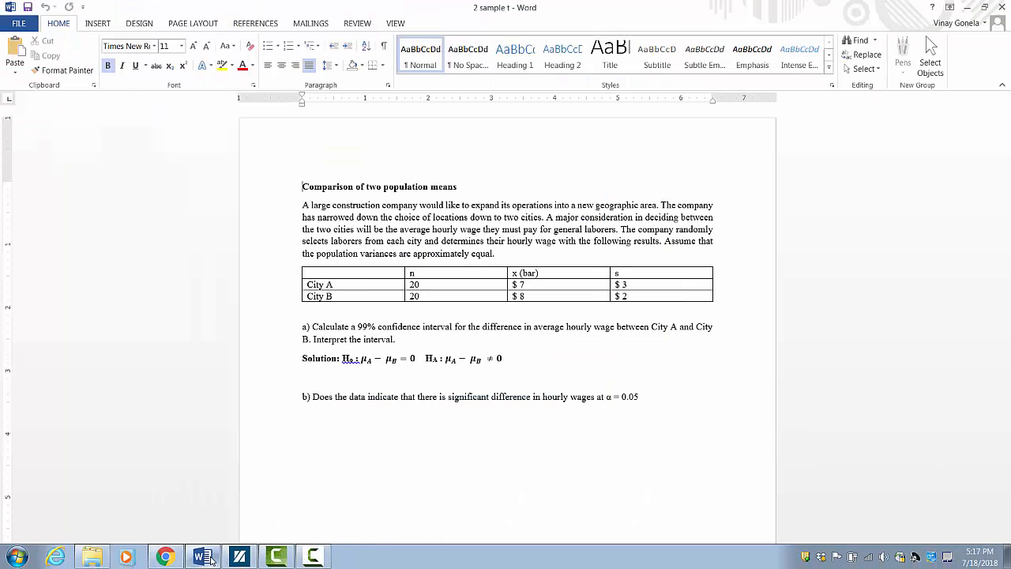
pyautogui.click(207, 559)
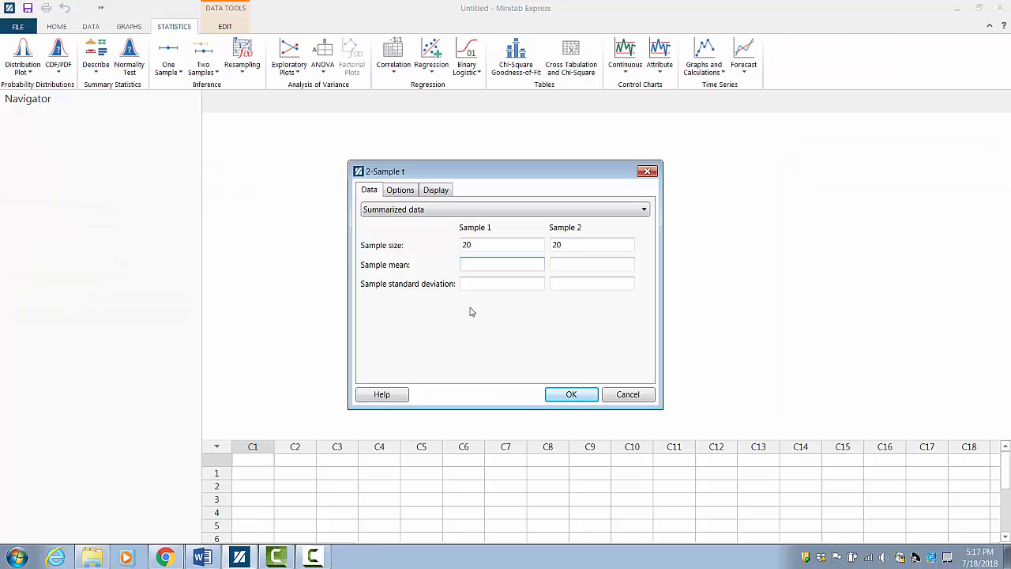
pyautogui.click(577, 266)
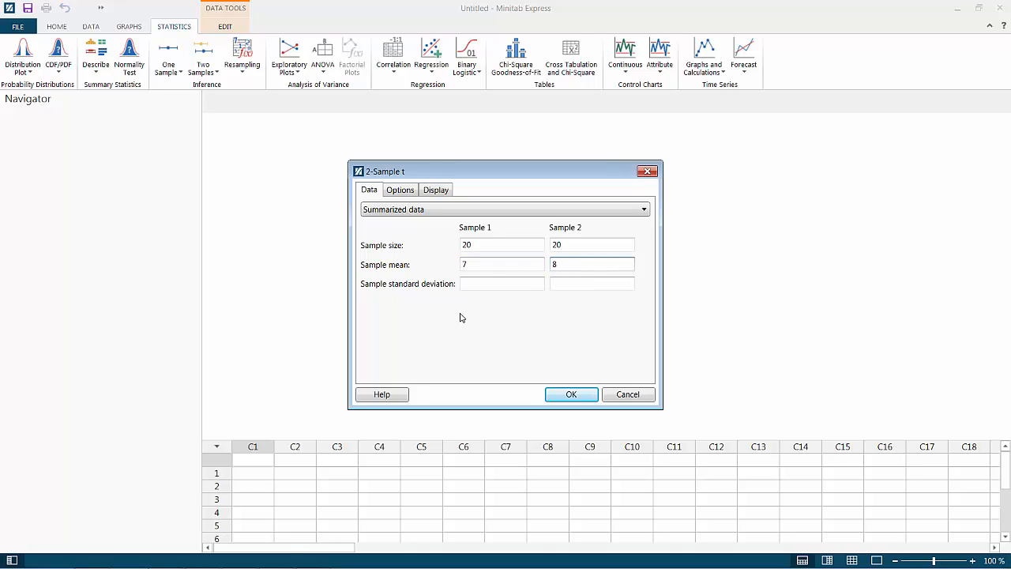
# Look up the standard deviations in the Word document and enter 3 for Sample 1 and 2 for Sample 2
pyautogui.click(482, 284)
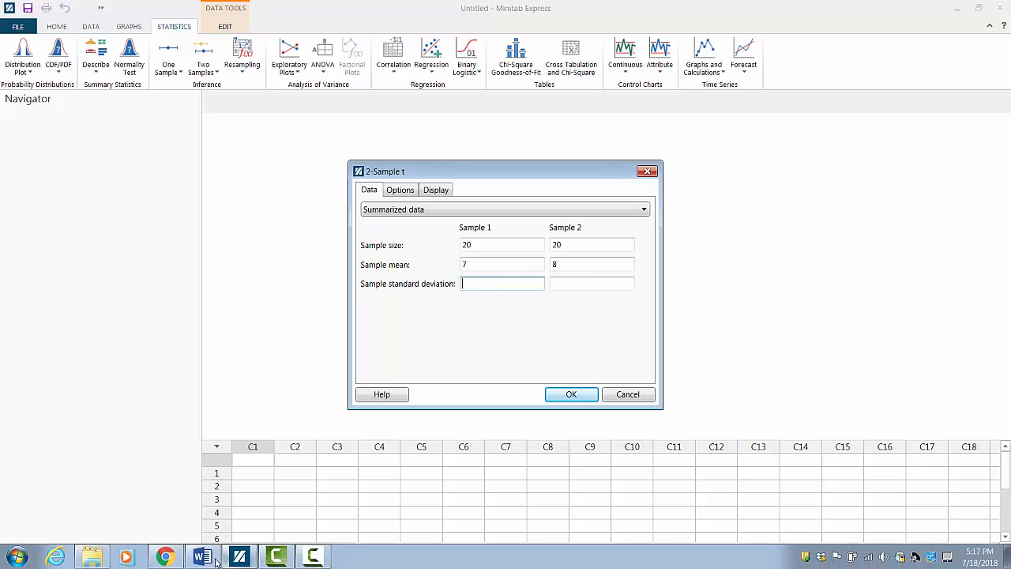
pyautogui.click(209, 560)
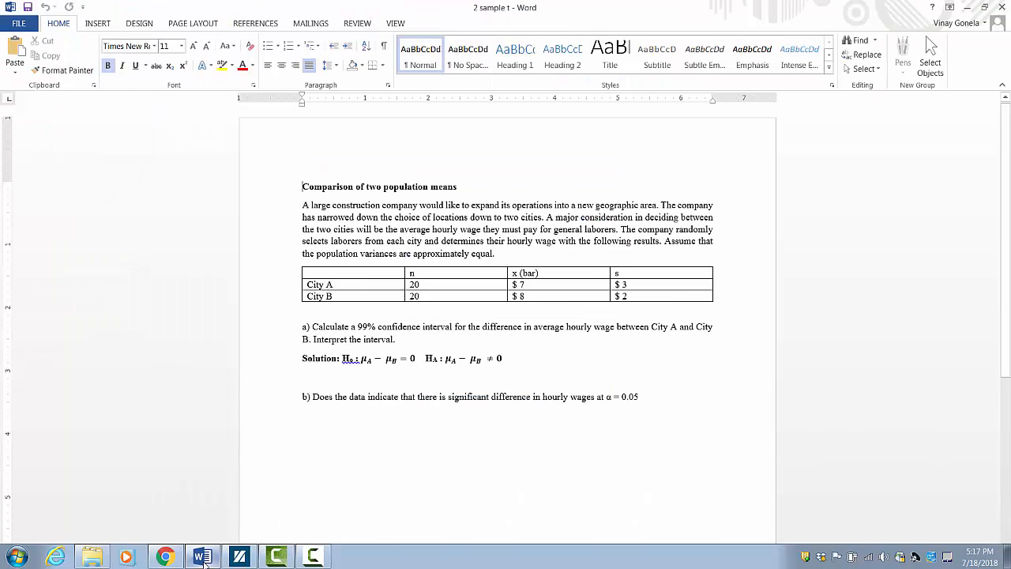
pyautogui.click(239, 557)
pyautogui.write('3')
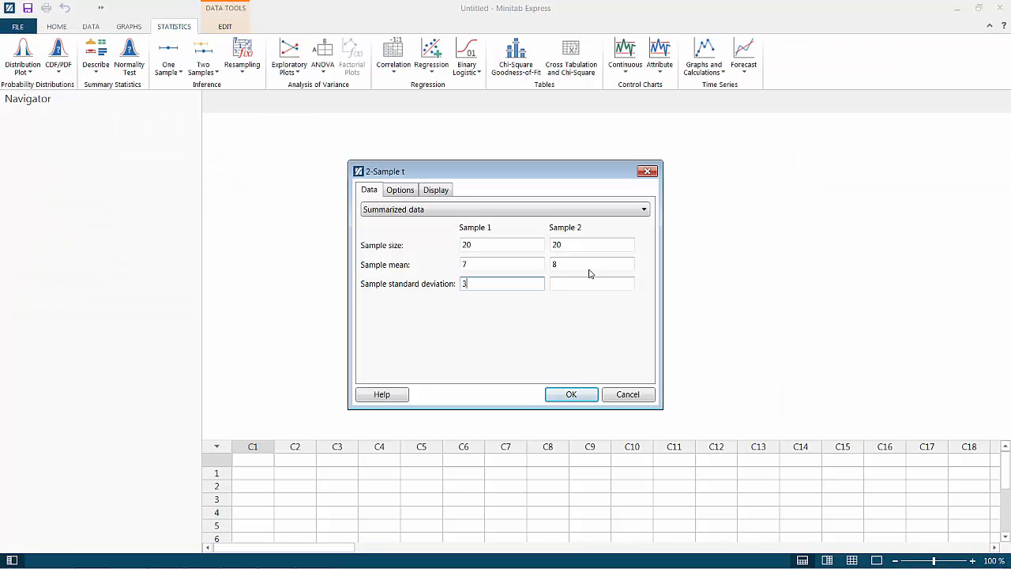
pyautogui.click(567, 287)
# Highlight the "99% confidence interval" requirement in part a of the Word document and return to Minitab Express
pyautogui.click(202, 563)
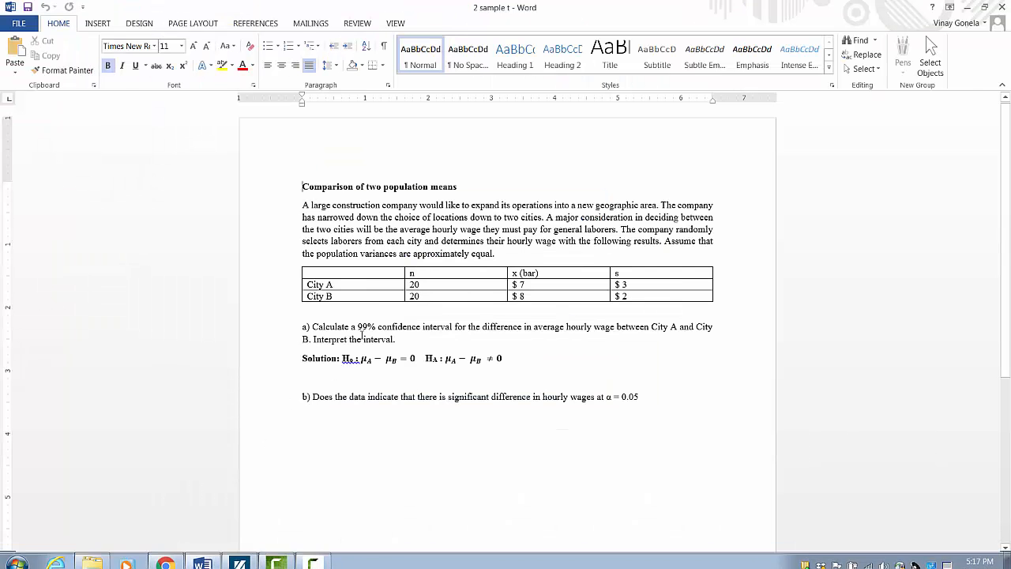
pyautogui.moveTo(359, 326); pyautogui.dragTo(453, 327)
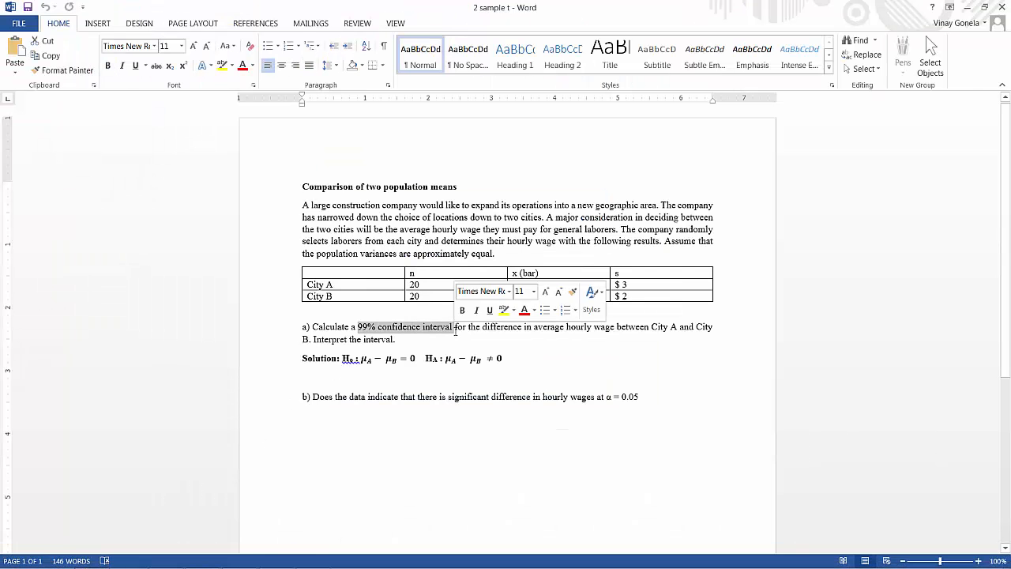
pyautogui.click(966, 11)
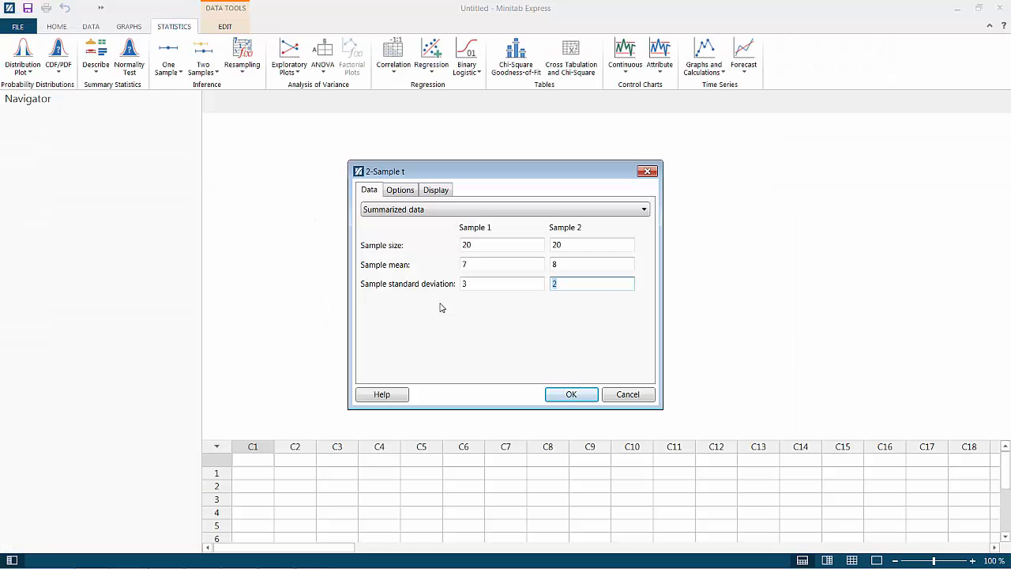
# Set the test's confidence level to 99 with equal variances assumed, checking the Word problem text, and run it
pyautogui.click(388, 195)
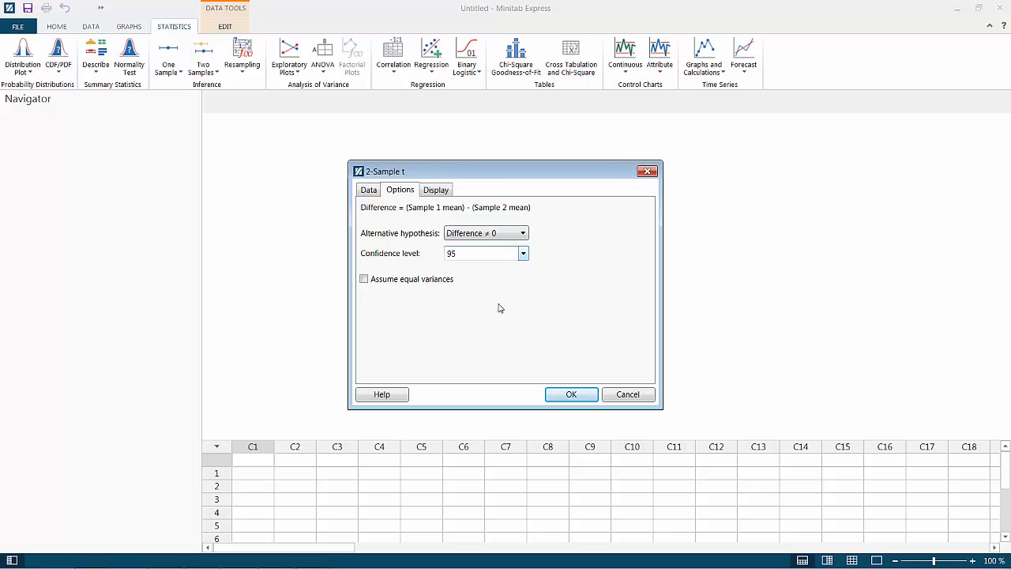
pyautogui.moveTo(332, 567)
pyautogui.click(193, 559)
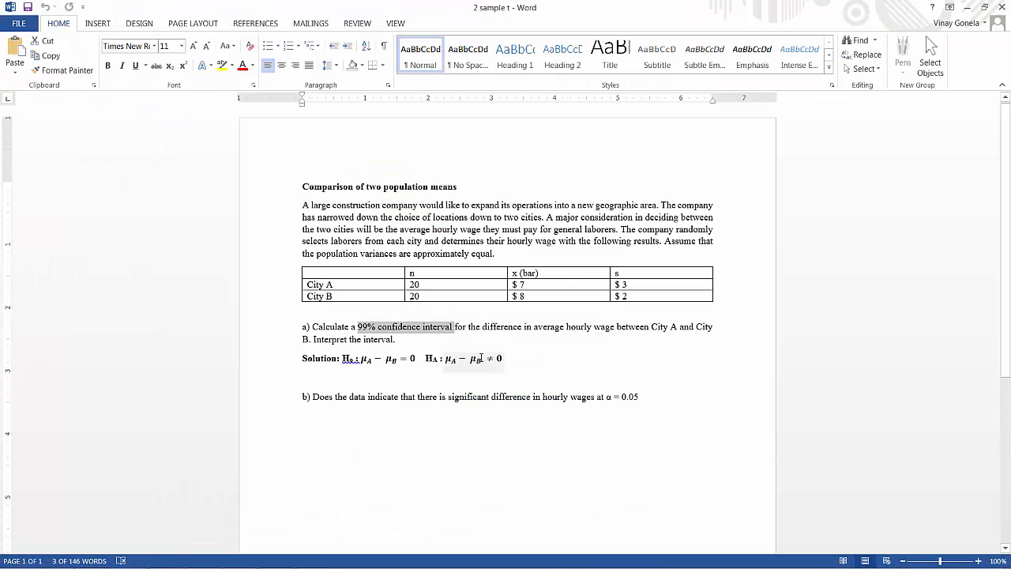
pyautogui.click(967, 7)
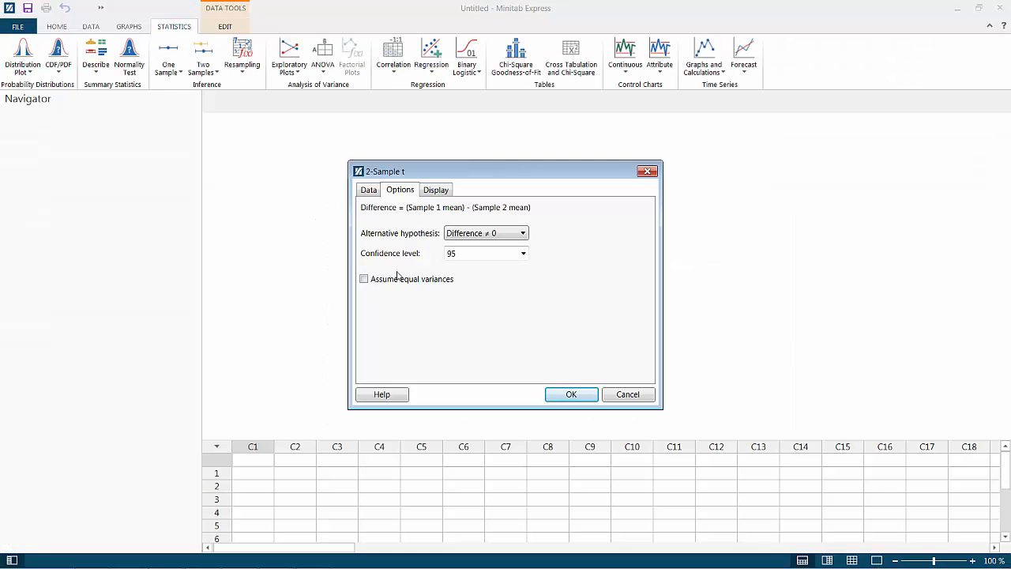
pyautogui.doubleClick(459, 254)
pyautogui.click(571, 395)
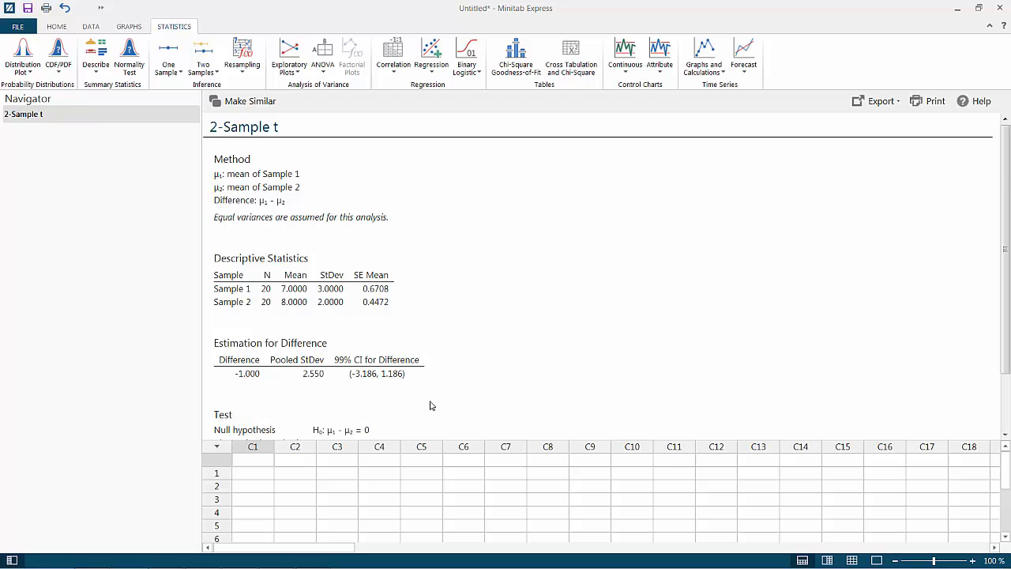
# Review the 2-Sample t output, including the confidence interval and test results, against the problem in the Word document
pyautogui.scroll(-2, 431, 405)
pyautogui.scroll(2, 433, 405)
pyautogui.moveTo(245, 559)
pyautogui.click(202, 557)
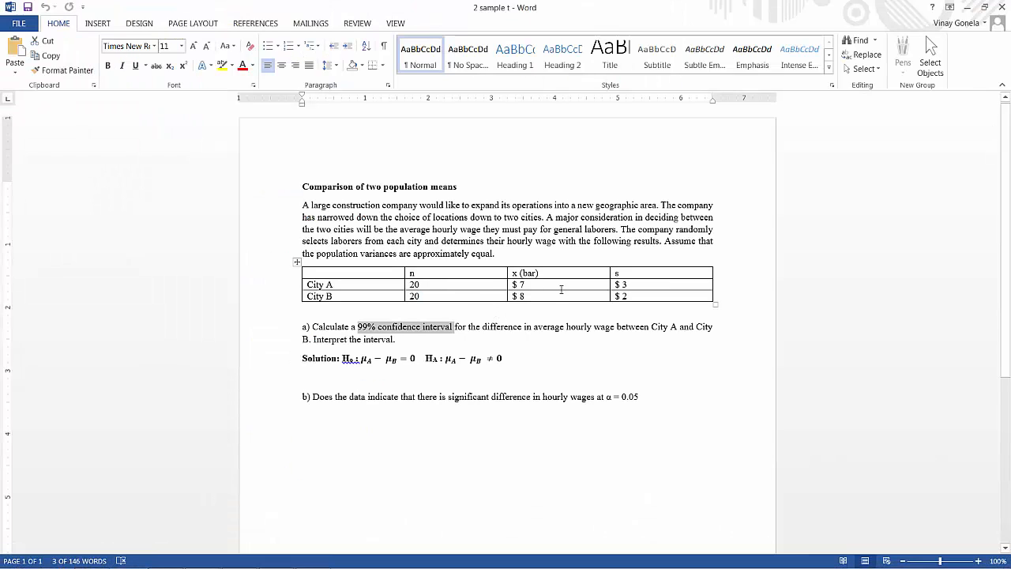
pyautogui.hotkey('alt', 'Tab')
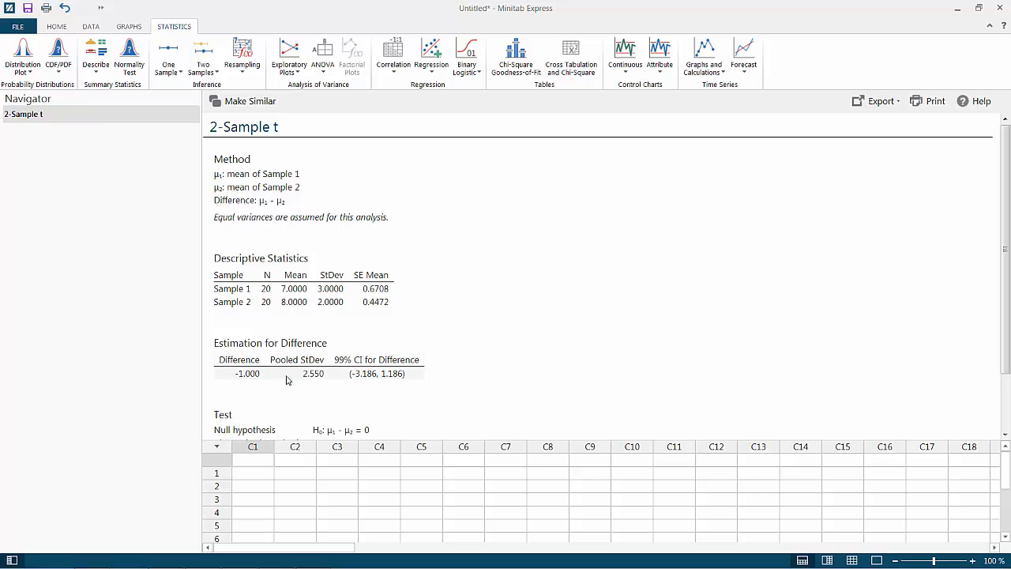
pyautogui.scroll(-2, 288, 379)
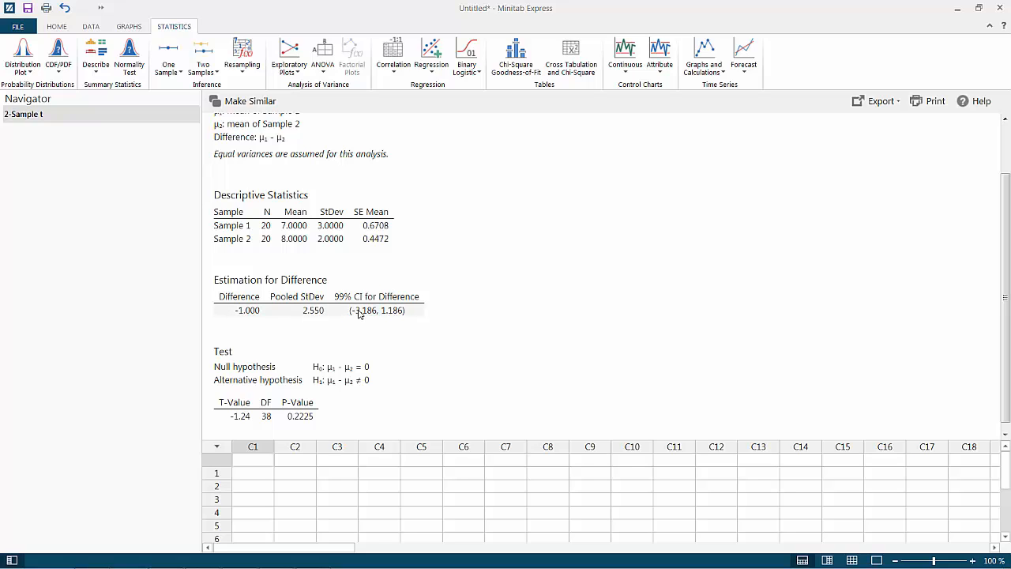
pyautogui.moveTo(308, 566)
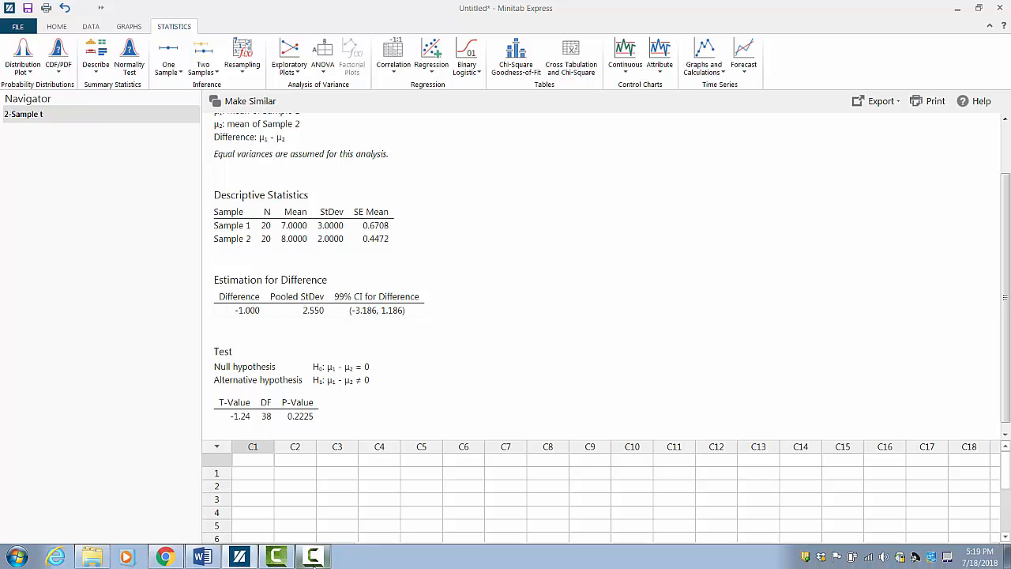
pyautogui.click(202, 557)
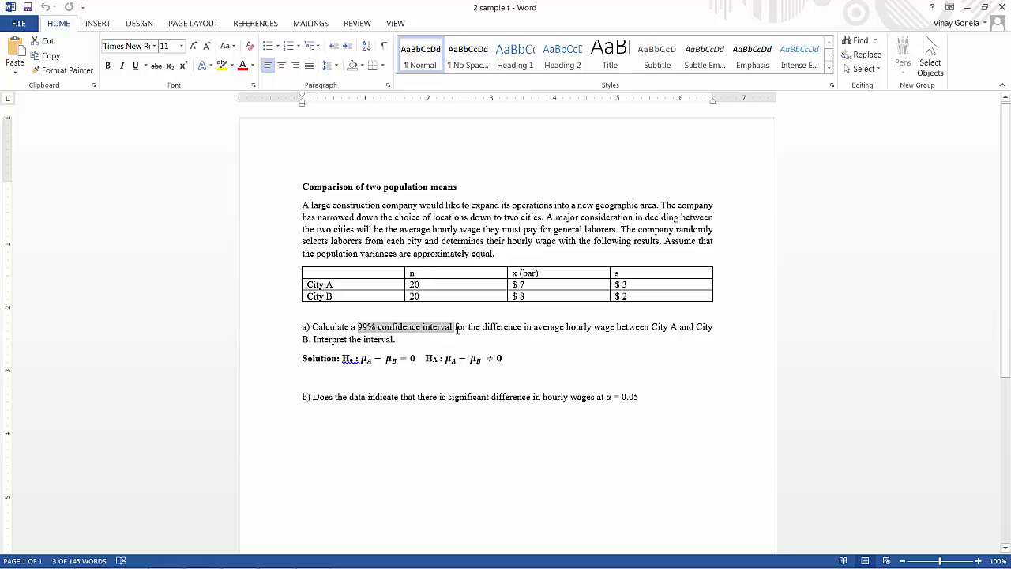
pyautogui.click(967, 7)
# Copy the Estimation for Difference table from the 2-Sample t output
pyautogui.click(355, 312)
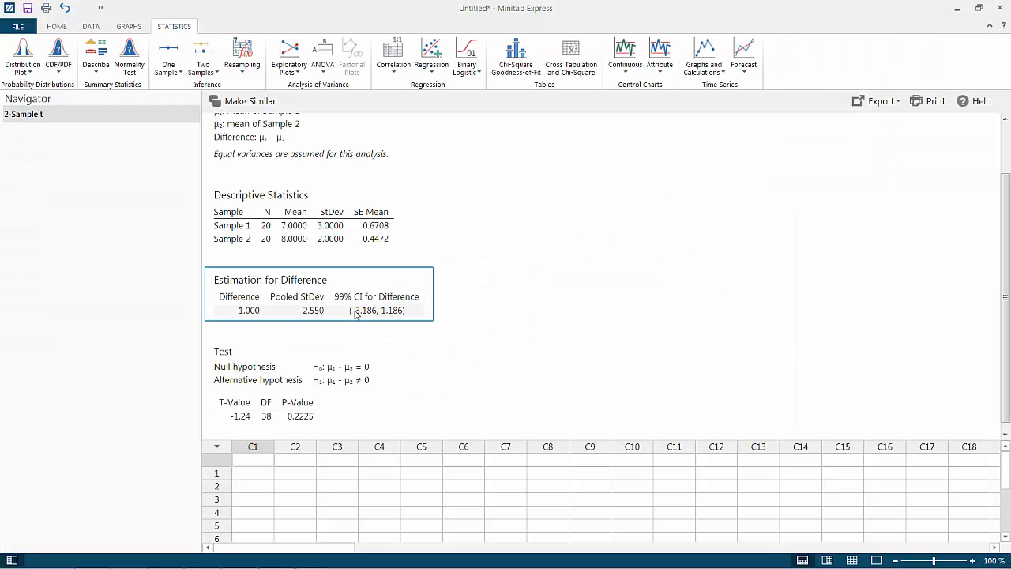
pyautogui.rightClick(355, 313)
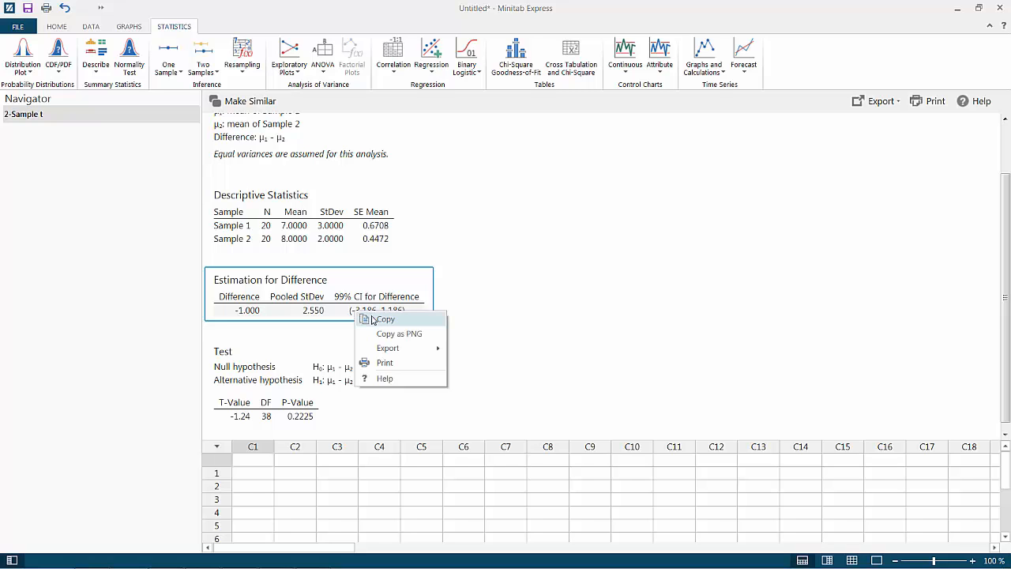
pyautogui.click(380, 319)
# Switch to the Word document and paste the Estimation for Difference table below the part a hypotheses, keeping its source formatting
pyautogui.click(957, 8)
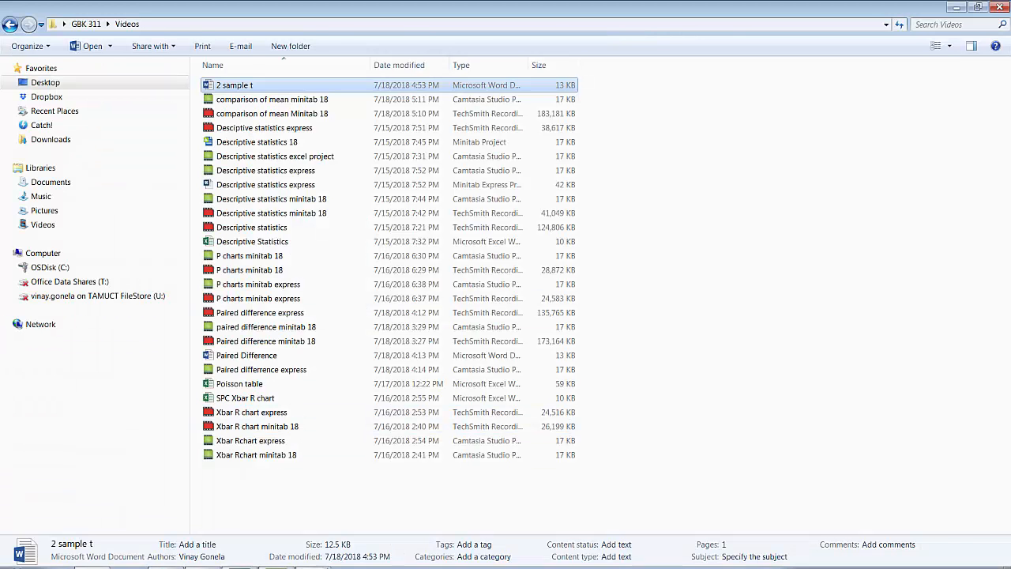
pyautogui.click(204, 559)
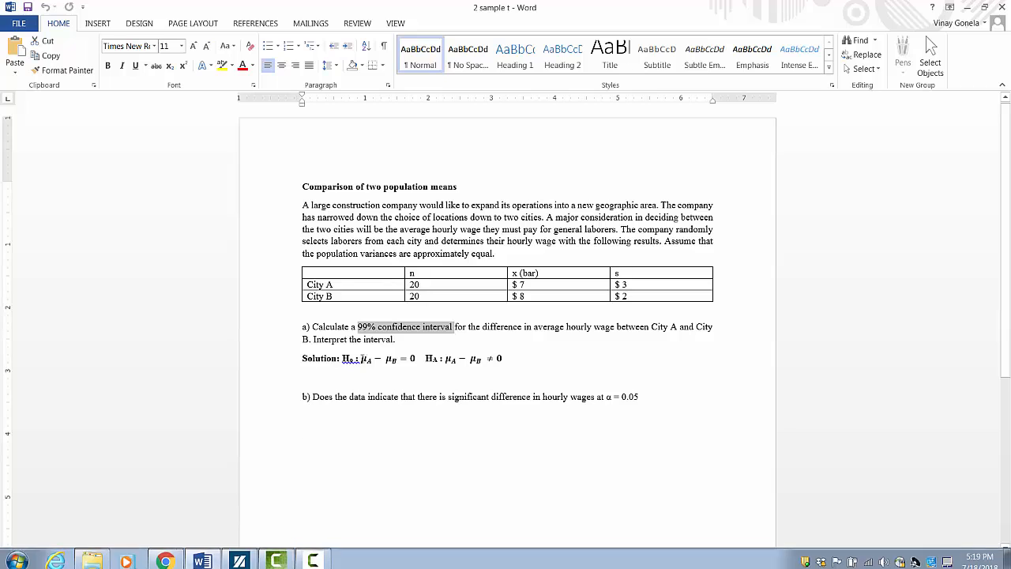
pyautogui.click(354, 386)
pyautogui.press('Return')
pyautogui.press('Return')
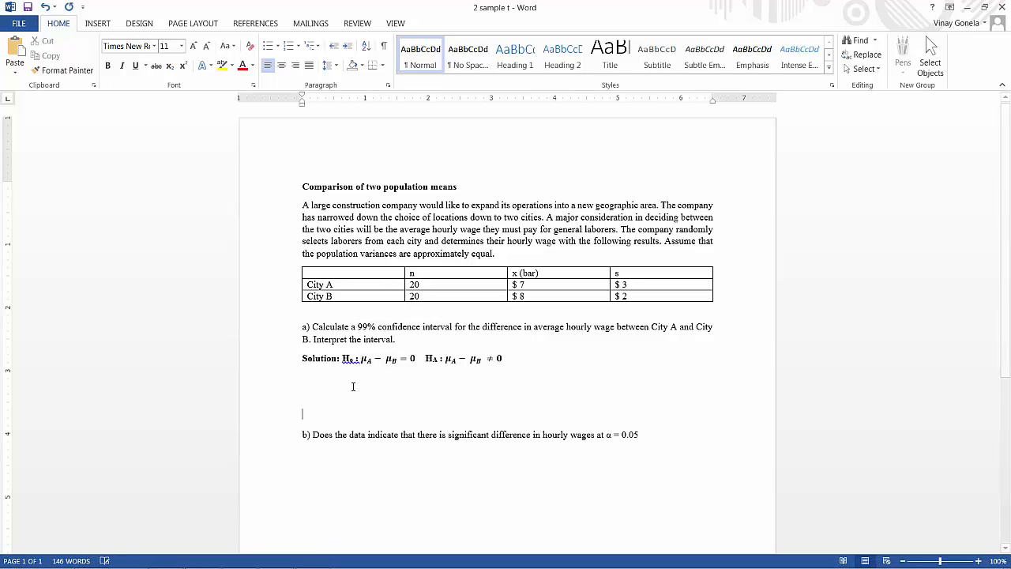
pyautogui.rightClick(304, 381)
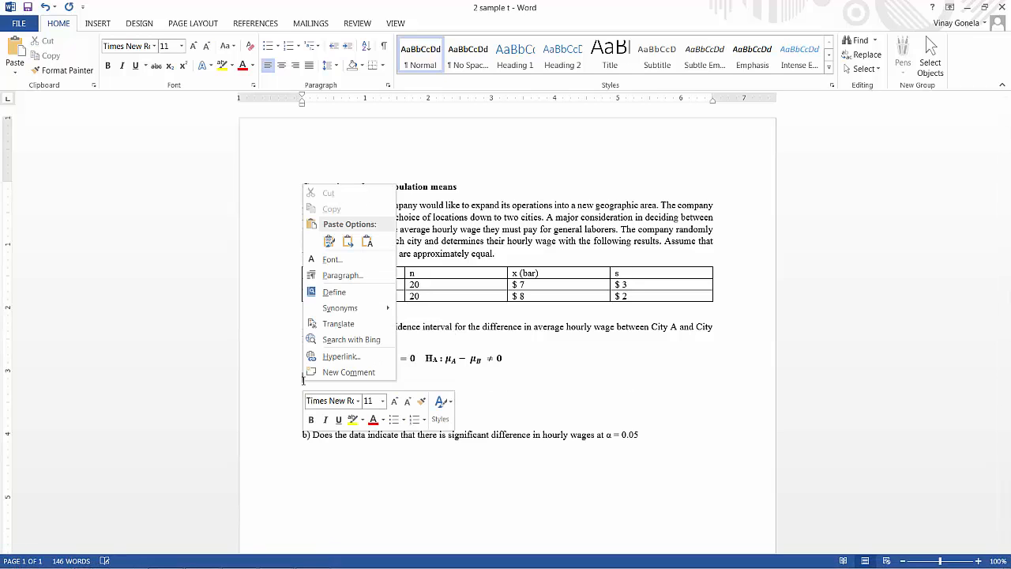
pyautogui.click(329, 241)
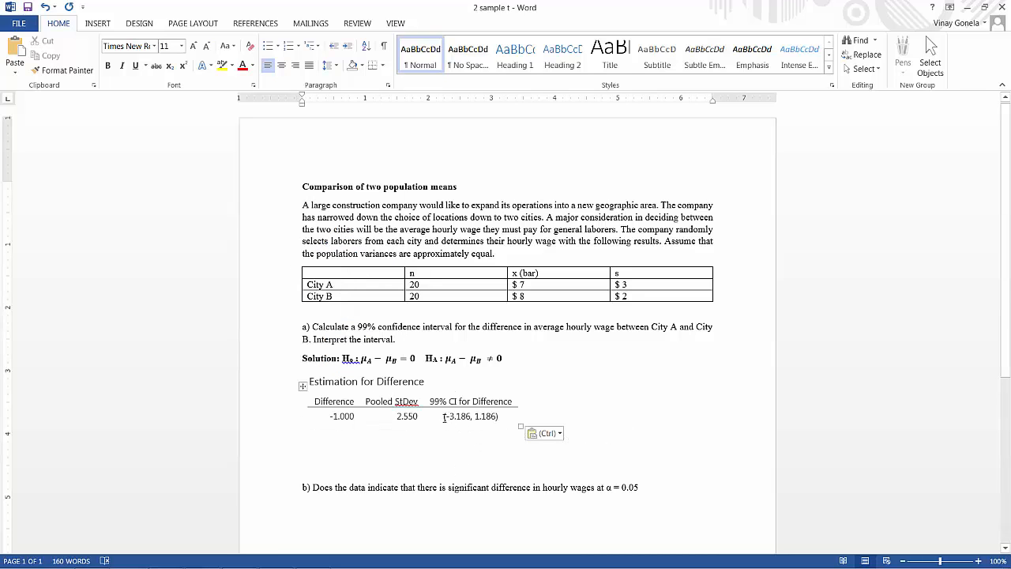
# Format the 99% confidence interval value in the pasted table as bold red text
pyautogui.moveTo(444, 417); pyautogui.dragTo(498, 418)
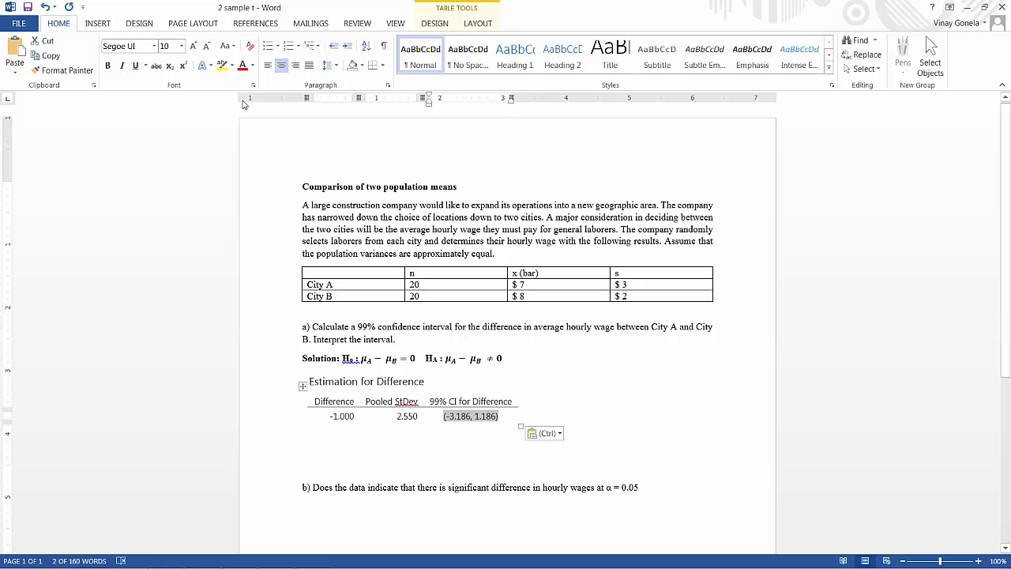
pyautogui.click(242, 66)
pyautogui.hotkey('ctrl', 'b')
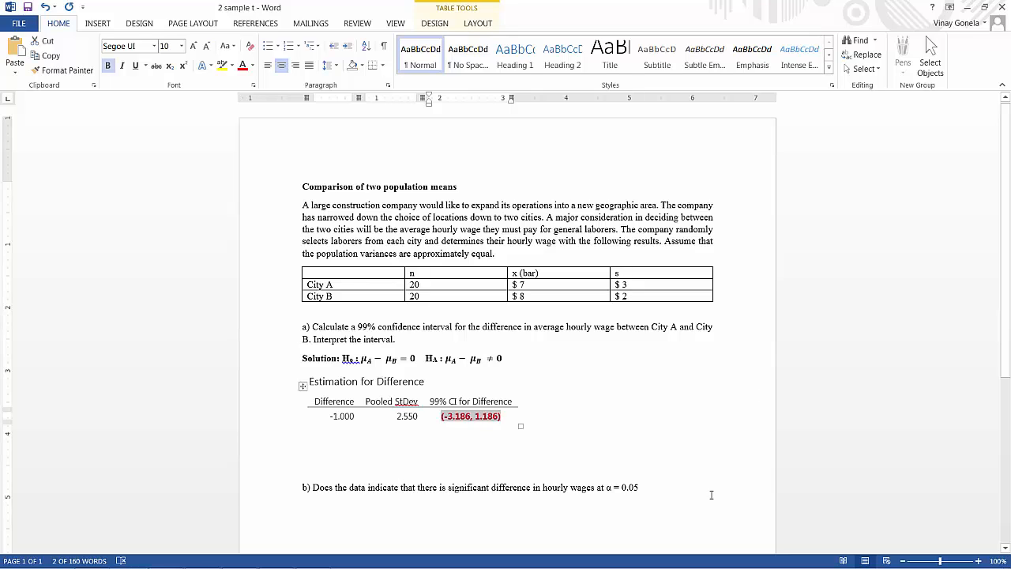
pyautogui.click(474, 430)
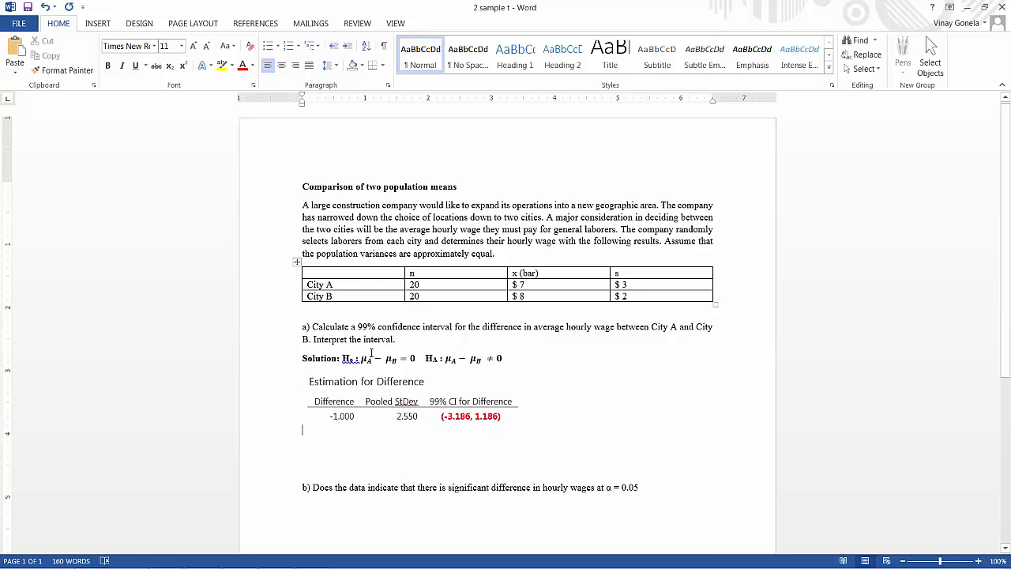
# Compare the null hypothesis in the solution line with the 99% confidence interval by highlighting each of them
pyautogui.moveTo(361, 358); pyautogui.dragTo(415, 358)
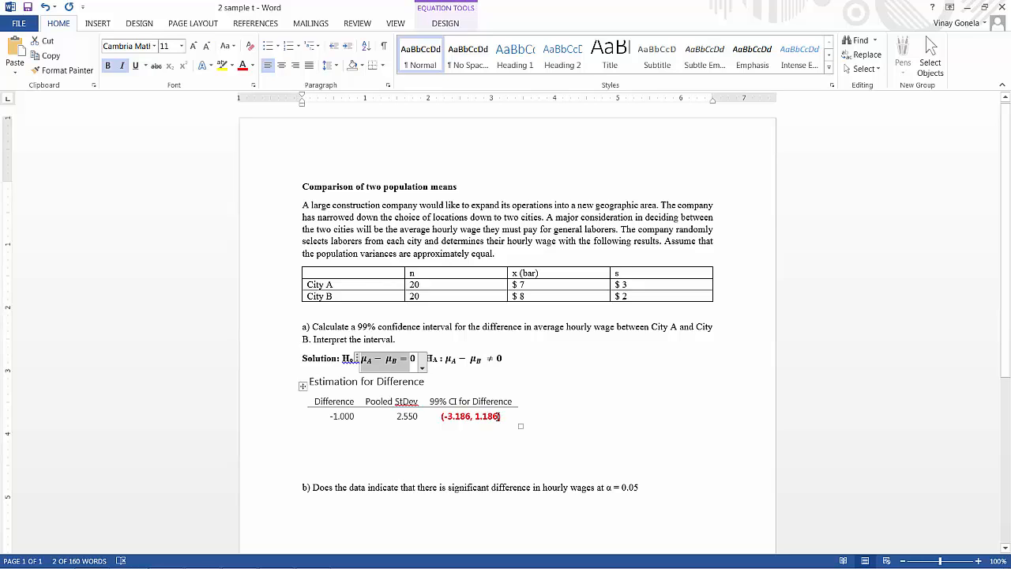
pyautogui.click(475, 385)
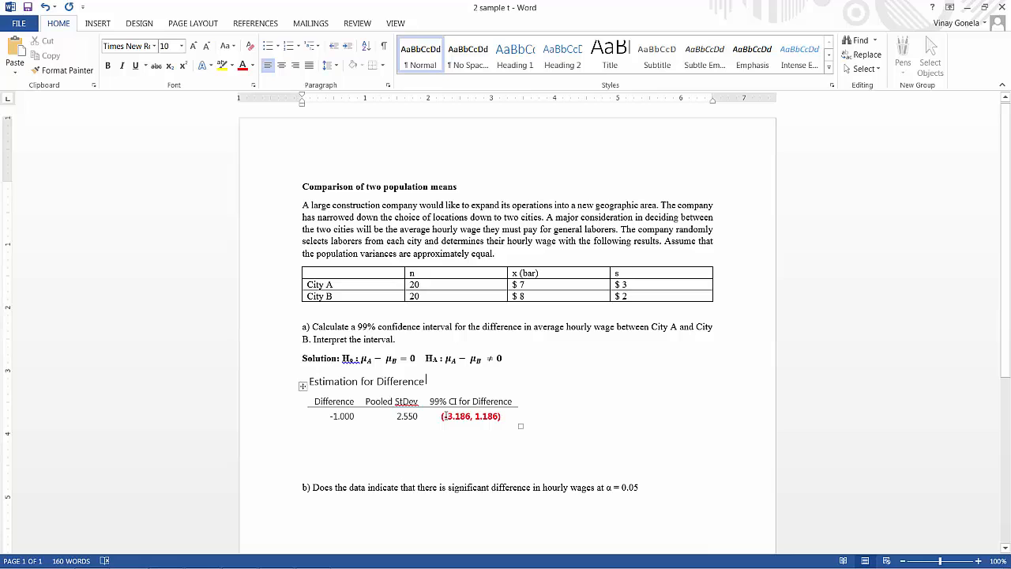
pyautogui.moveTo(442, 416); pyautogui.dragTo(501, 416)
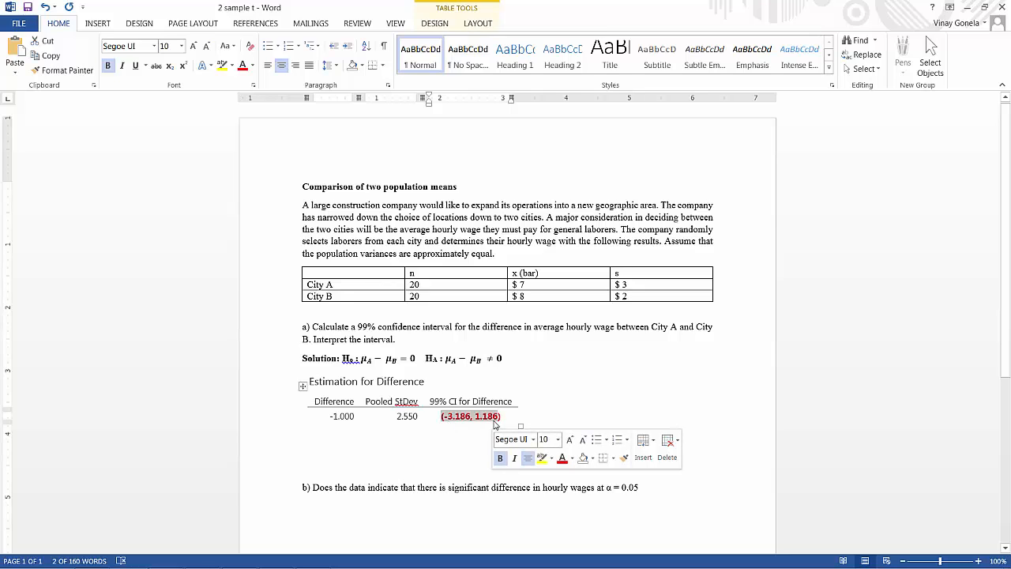
pyautogui.click(345, 361)
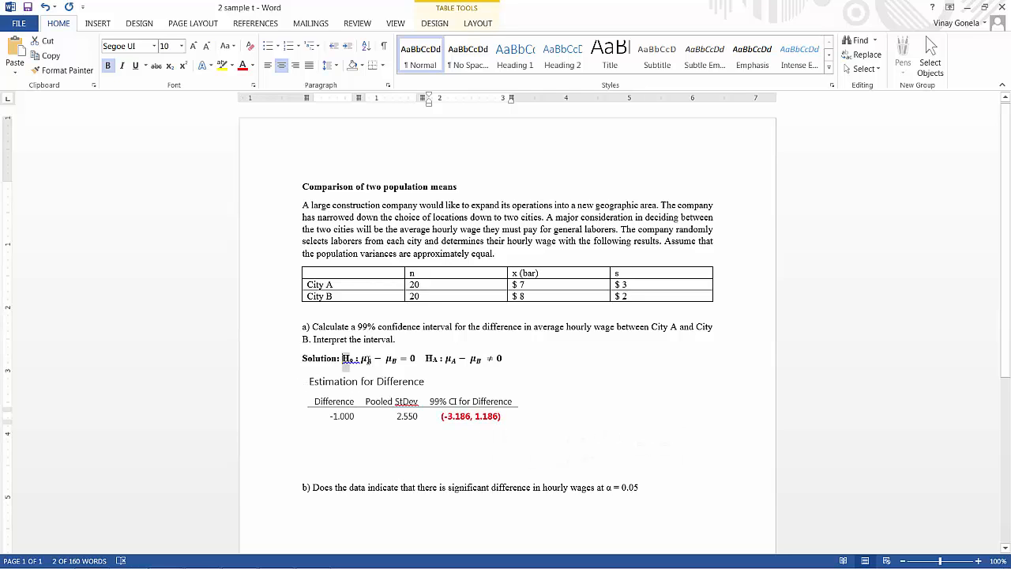
pyautogui.moveTo(344, 362); pyautogui.dragTo(425, 361)
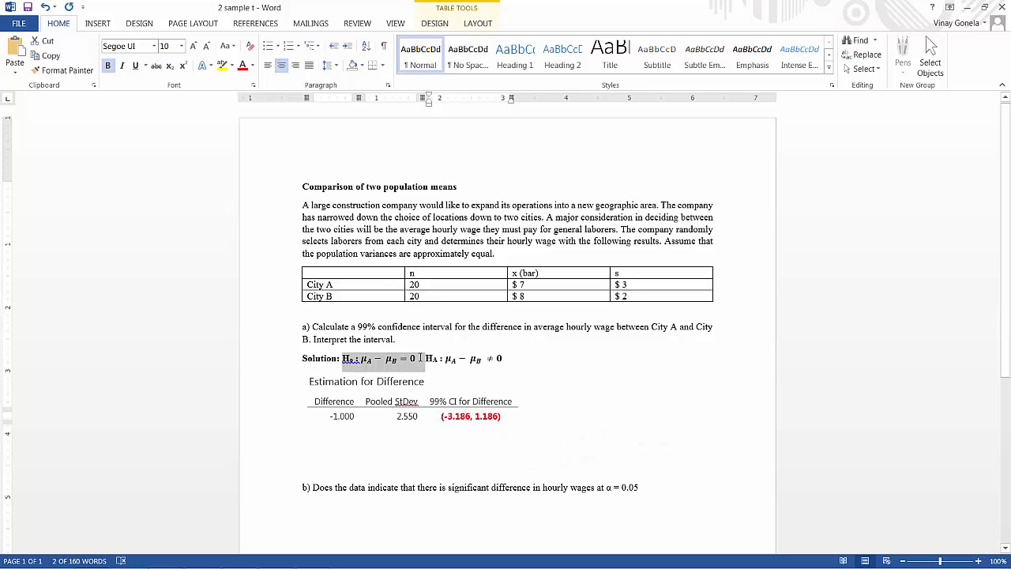
# Write "Since zero is in the 99% CI for difference, don't reject H0" below the table, with the 0 as subscript
pyautogui.click(466, 427)
pyautogui.press('Return')
pyautogui.write('Since')
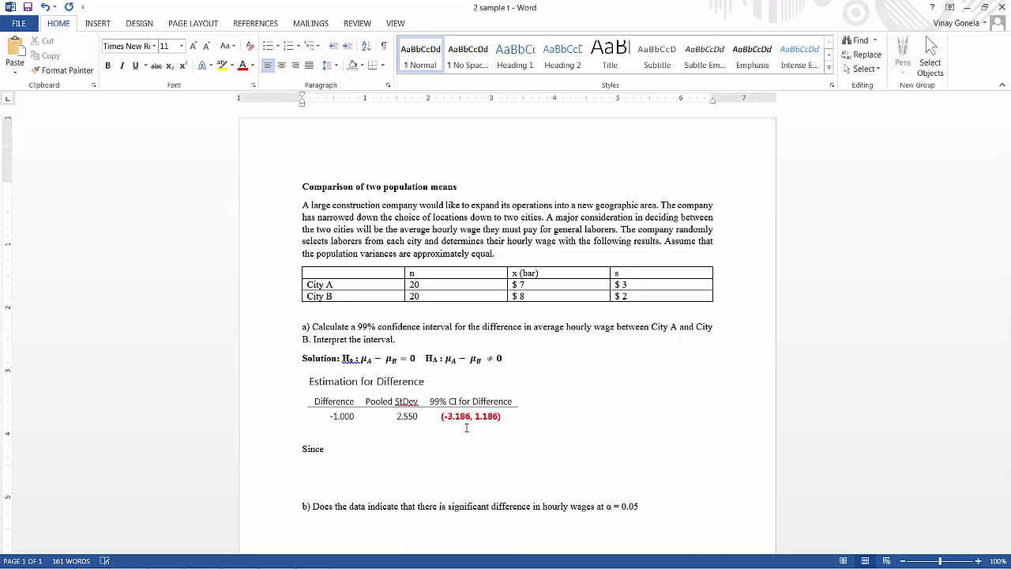
pyautogui.write(' zero is in the 99% CI for difference')
pyautogui.write(', don’')
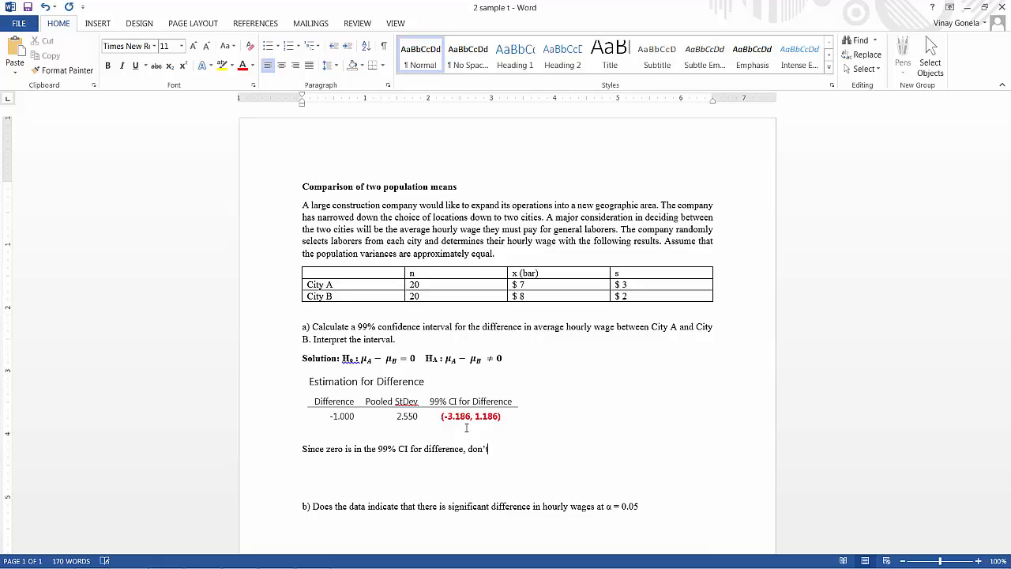
pyautogui.write("n't reject H")
pyautogui.click(171, 67)
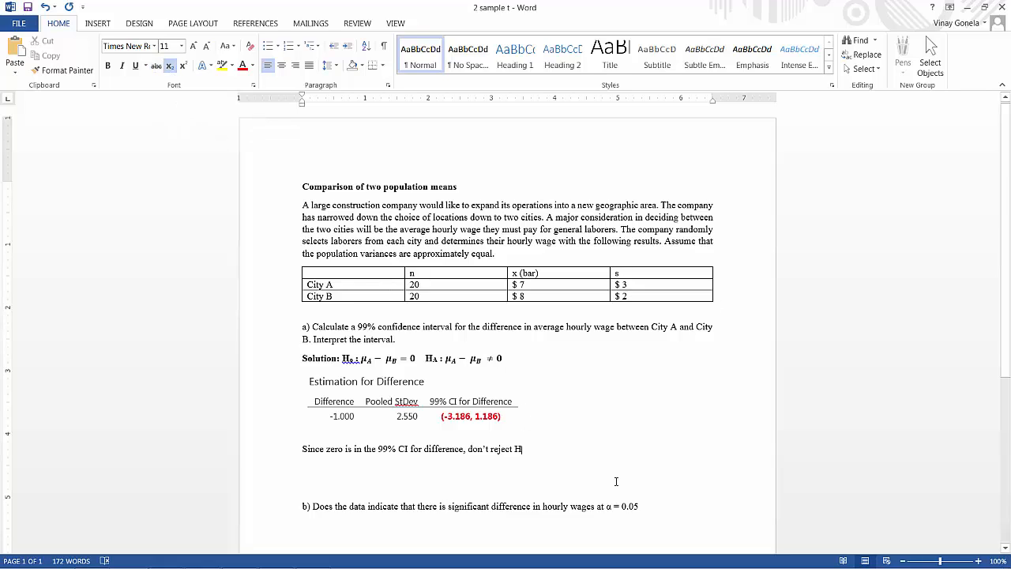
pyautogui.write('0')
# Make the confidence interval conclusion bold and remove the extra blank line above part b
pyautogui.click(301, 449)
pyautogui.keyDown('shift'); pyautogui.click(536, 448); pyautogui.keyUp('shift')
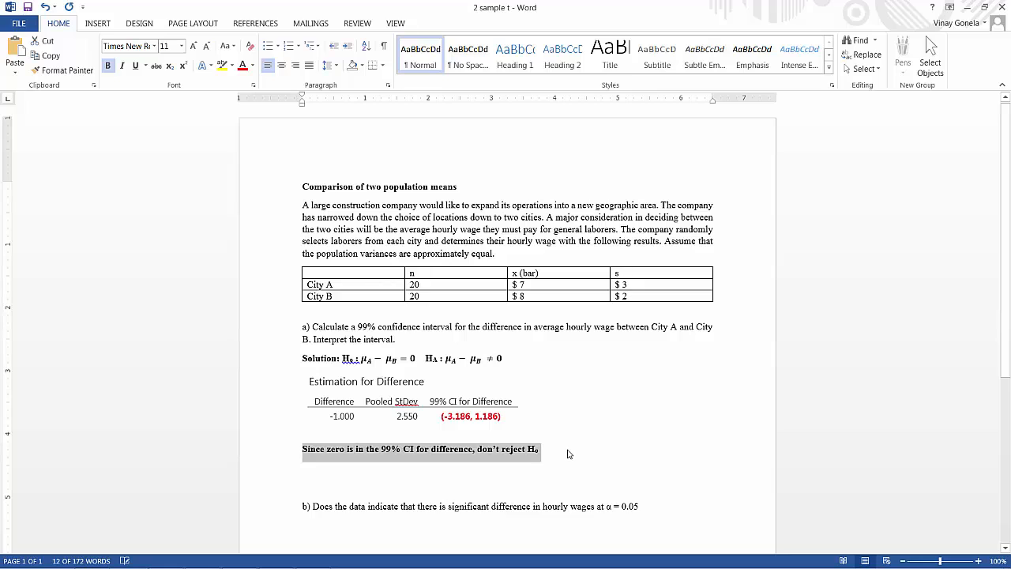
pyautogui.click(569, 454)
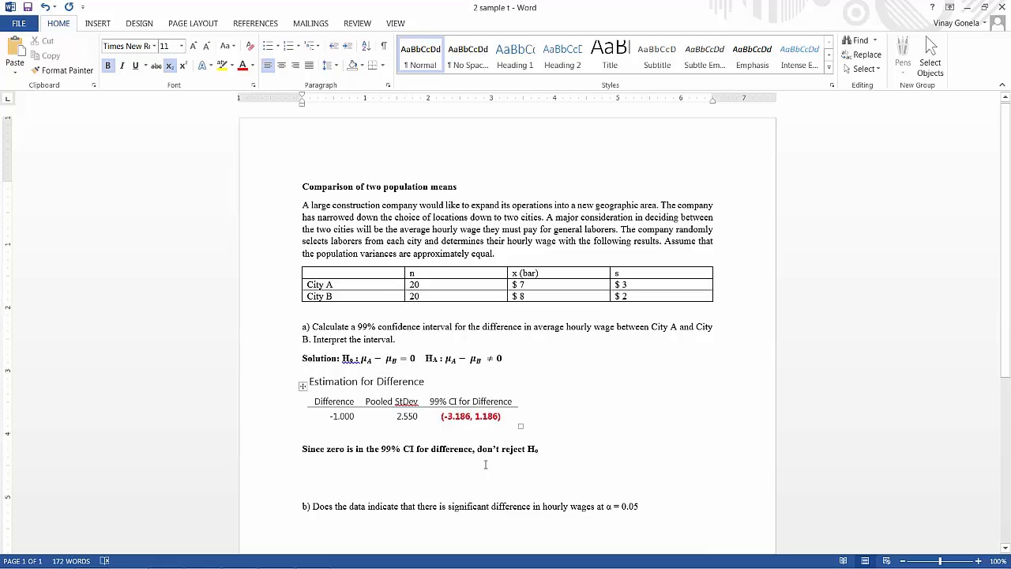
pyautogui.click(385, 494)
pyautogui.press('BackSpace')
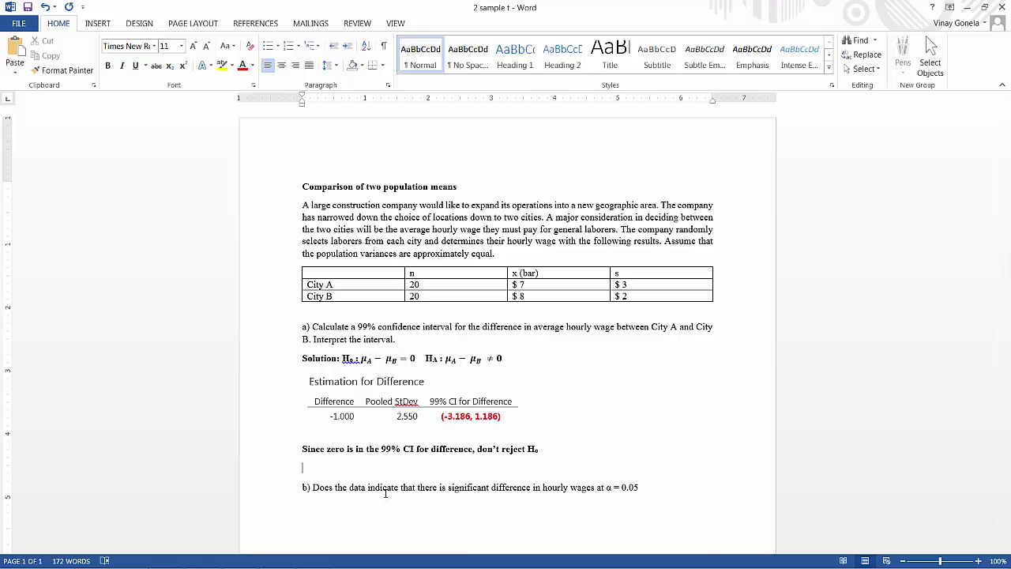
# Check the Test section of the 2-Sample t output in Minitab Express and return to the Word document
pyautogui.moveTo(239, 566)
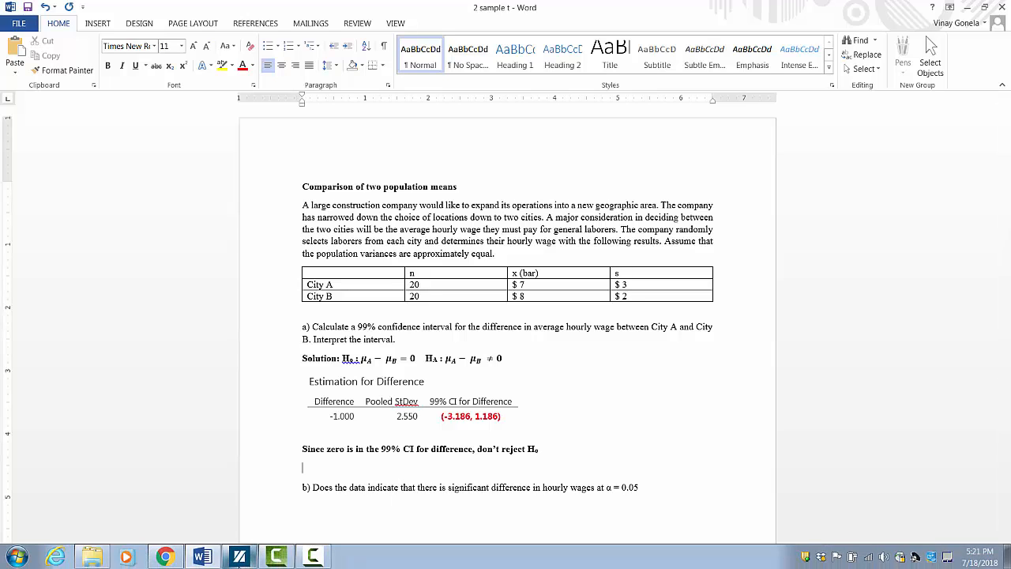
pyautogui.click(240, 557)
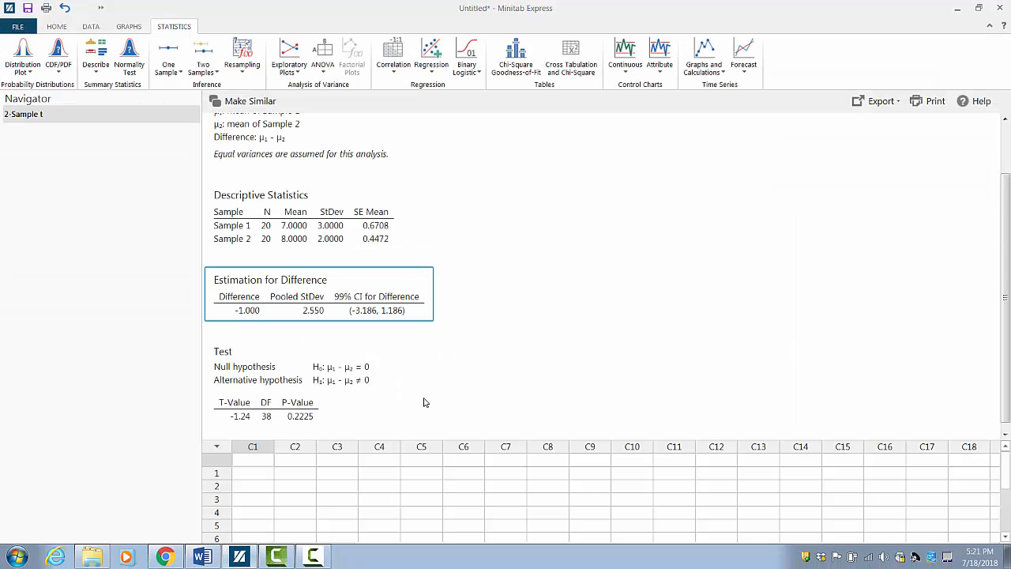
pyautogui.scroll(-1, 425, 402)
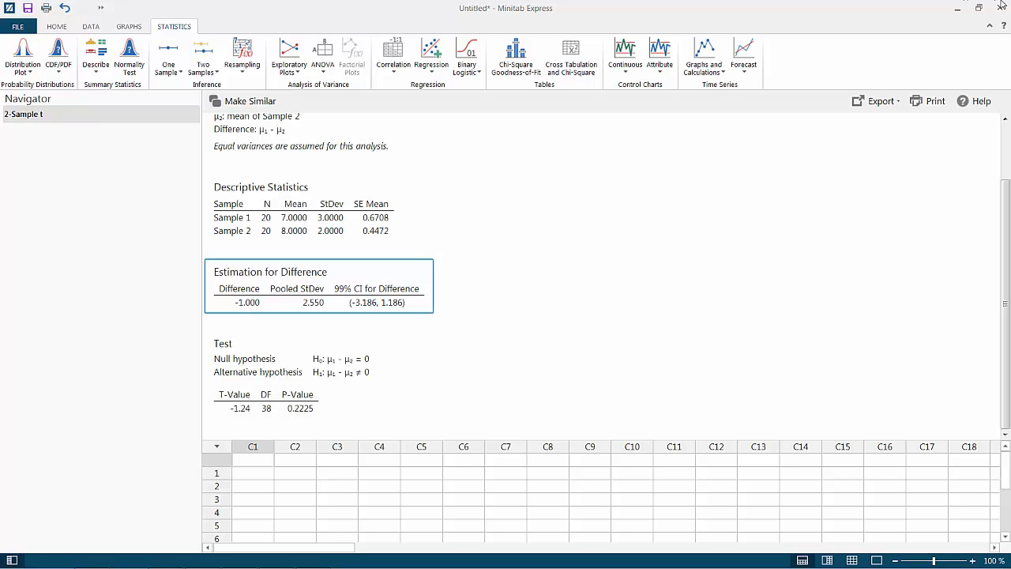
pyautogui.click(957, 8)
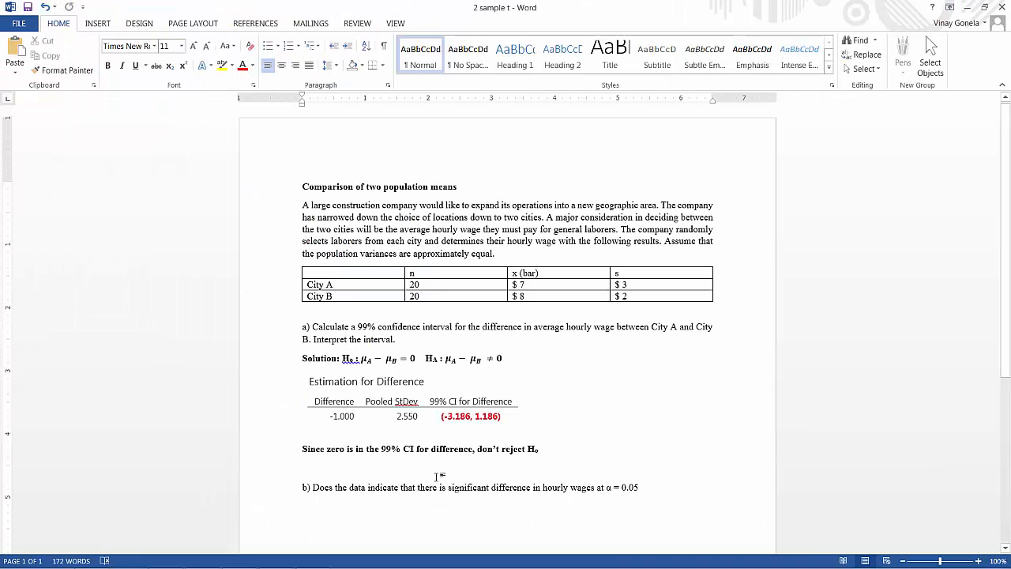
# Start the rejection rule under the conclusion with "p-value < α (", inserting the alpha as a symbol
pyautogui.write('p-value')
pyautogui.click(108, 28)
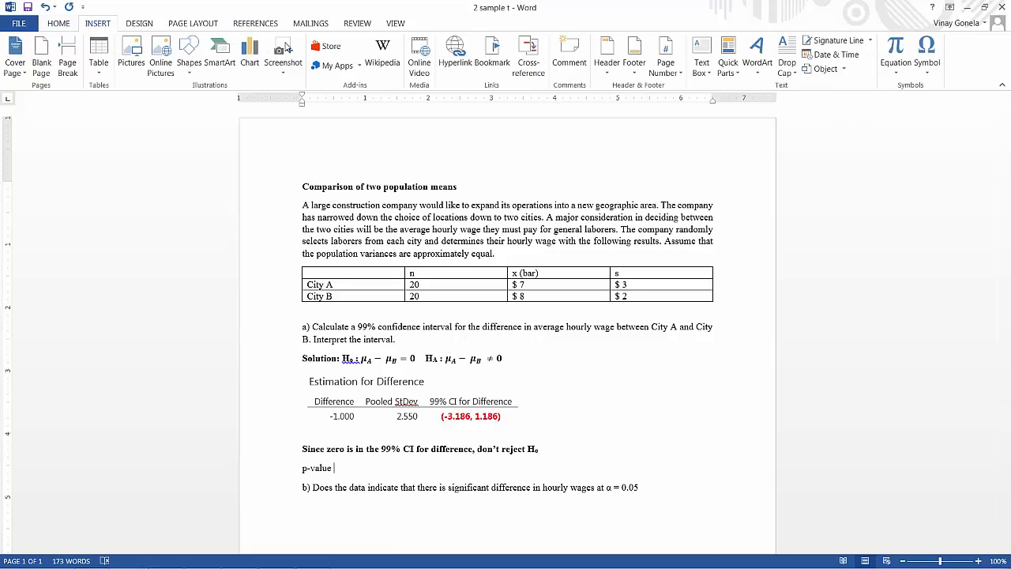
pyautogui.click(930, 72)
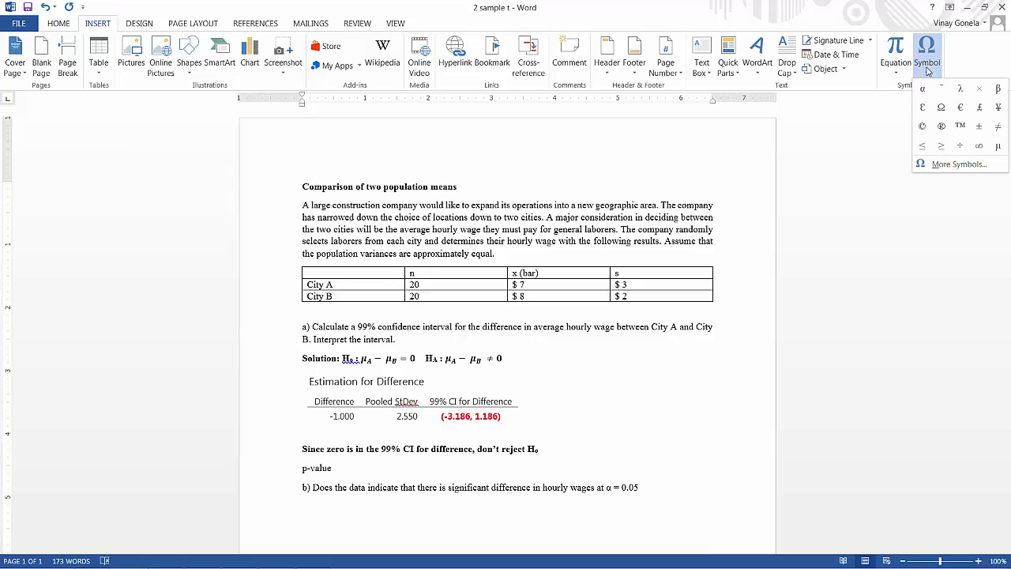
pyautogui.click(351, 466)
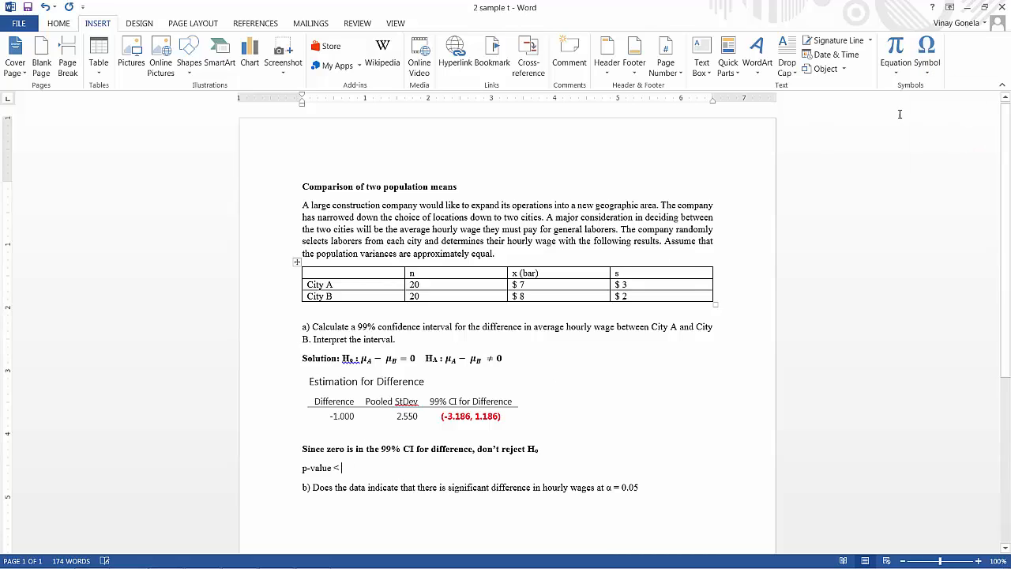
pyautogui.click(928, 67)
pyautogui.click(925, 89)
pyautogui.write('(')
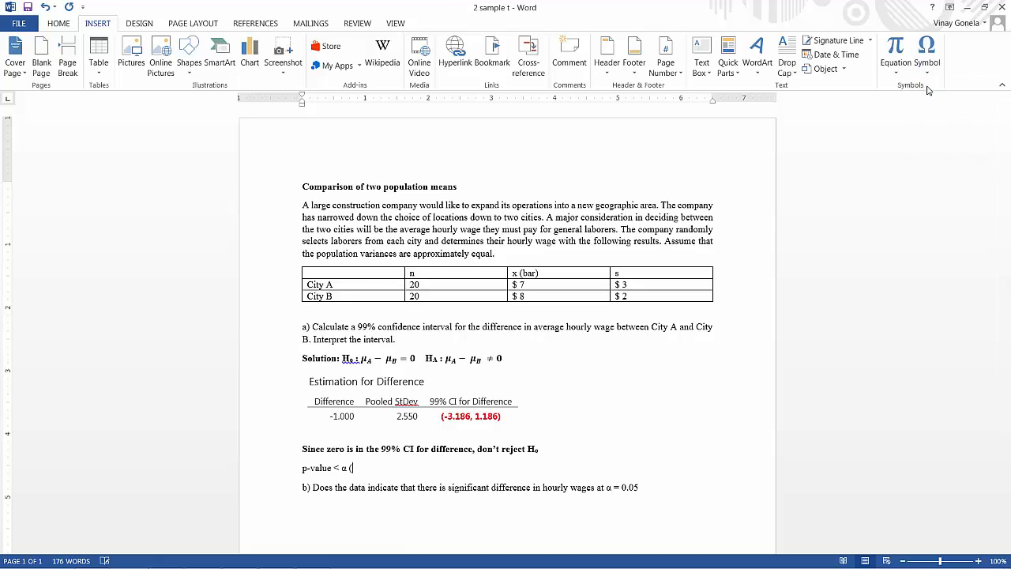
pyautogui.write('Reject H')
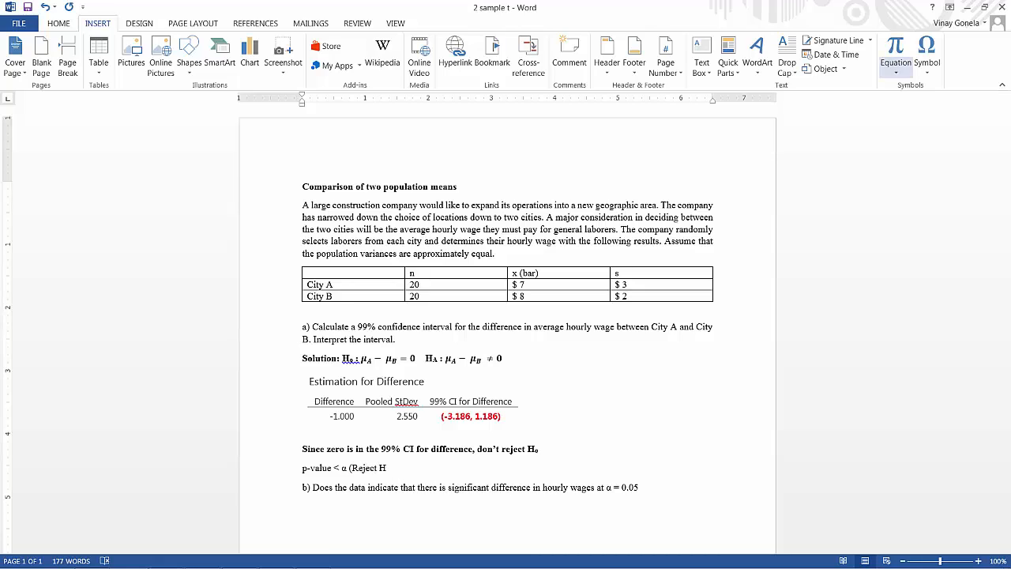
# Complete the rejection rule with "Reject H0)", formatting the 0 as subscript
pyautogui.click(53, 26)
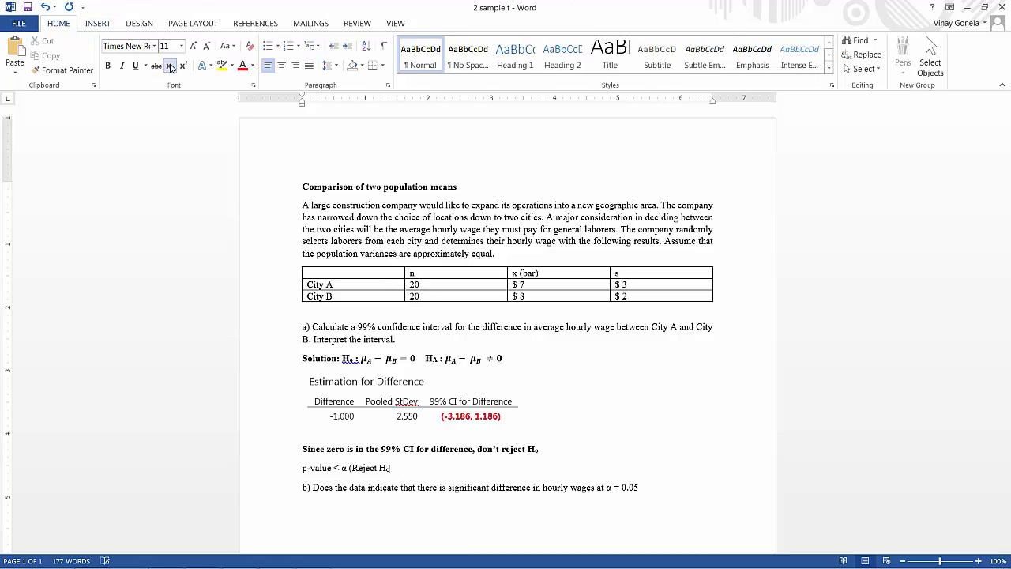
pyautogui.click(170, 67)
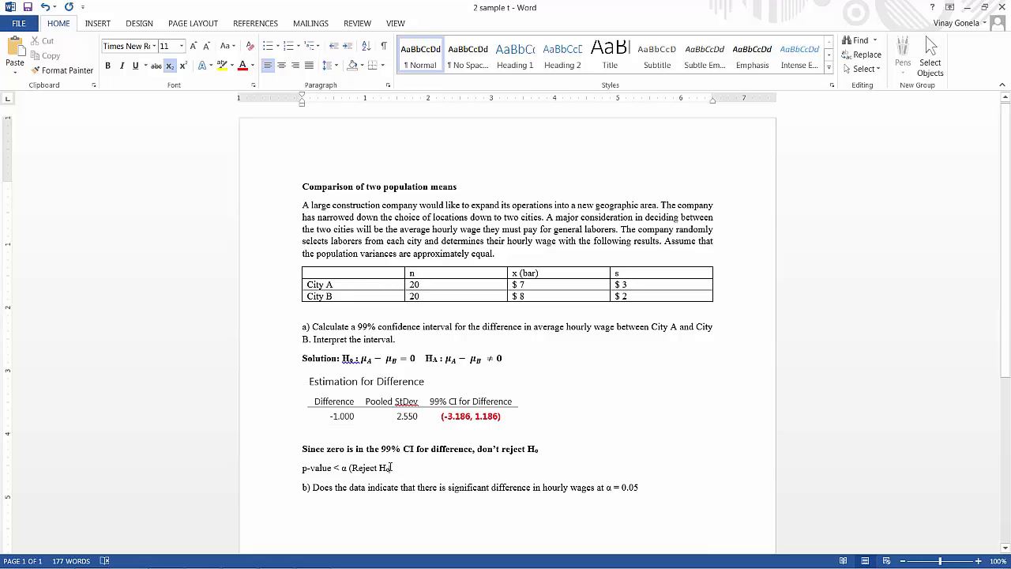
pyautogui.write('0')
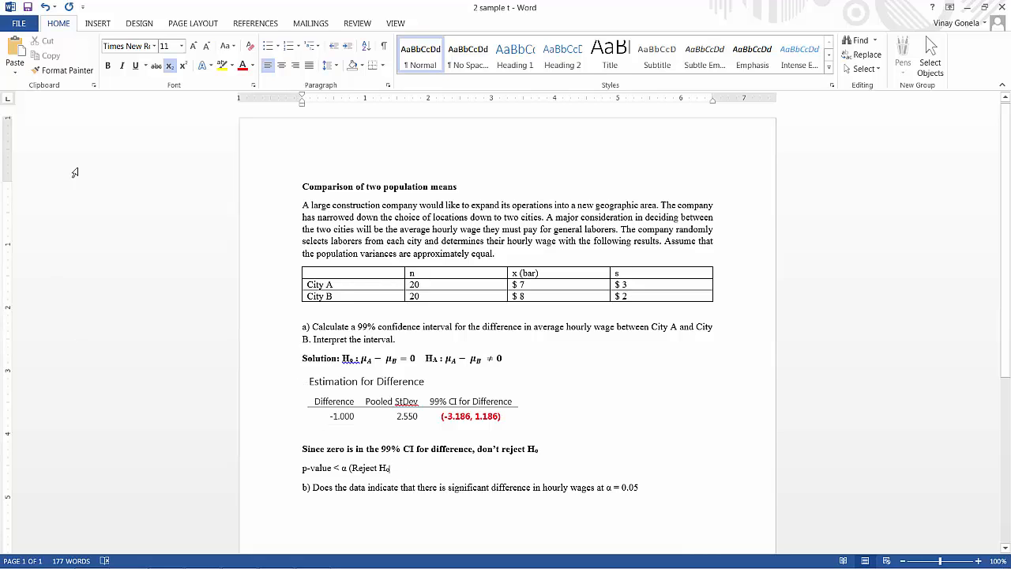
pyautogui.click(170, 67)
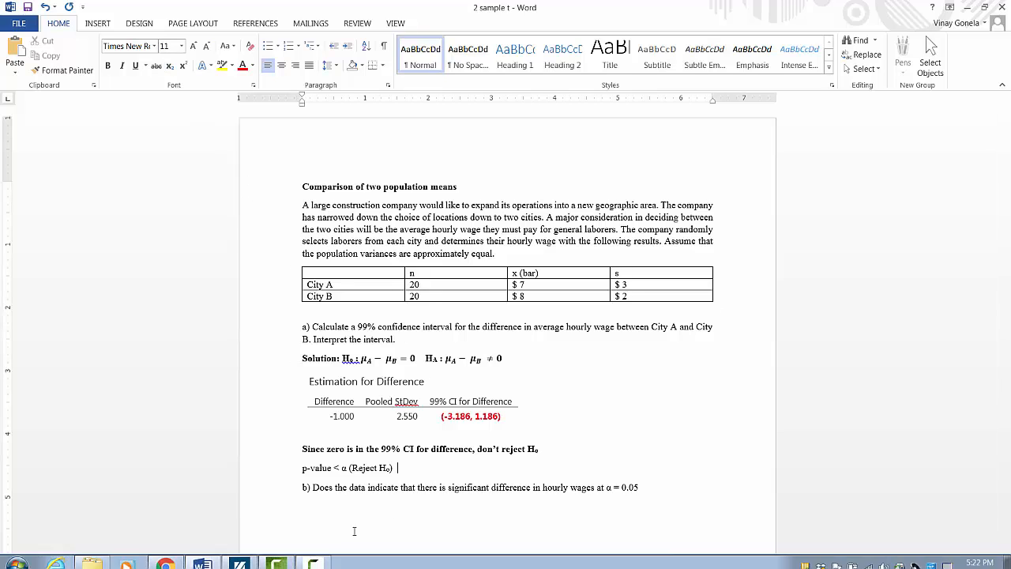
# Look up the P-Value in Minitab Express for the rejection rule and go back to Word
pyautogui.moveTo(240, 561)
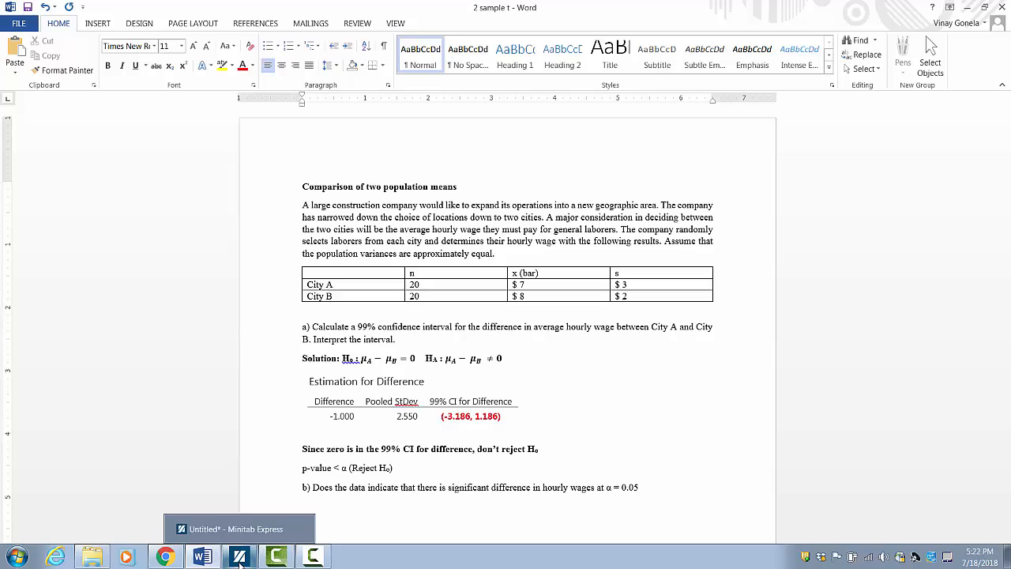
pyautogui.click(239, 561)
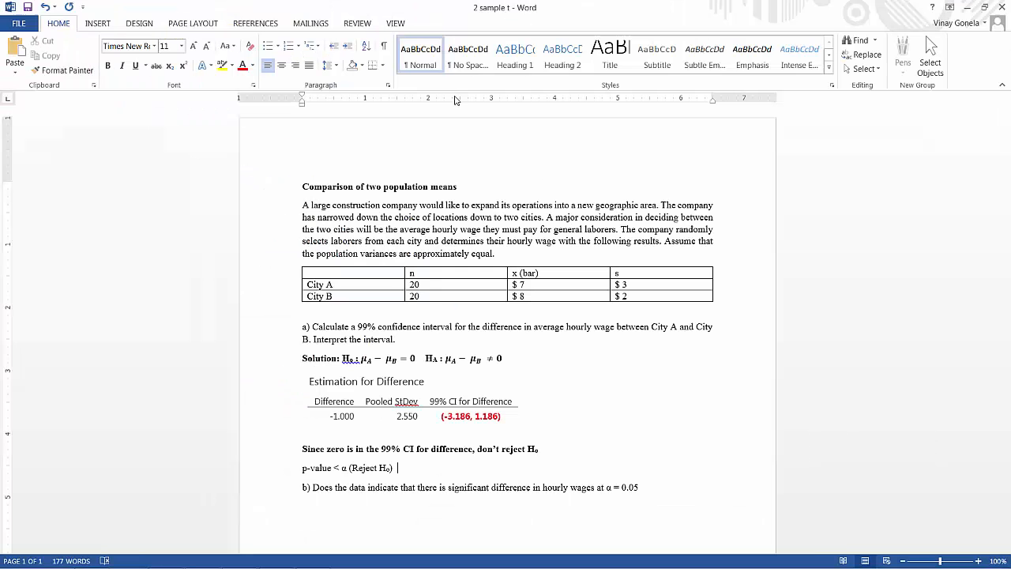
pyautogui.click(958, 8)
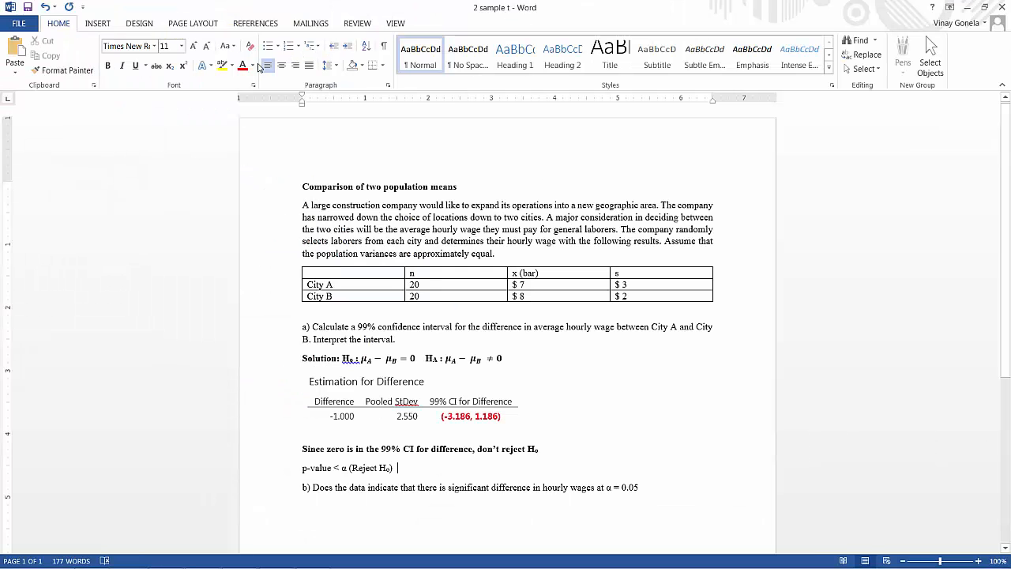
# Add "0.2225 < 0.01" in red 14-point text after the rejection rule, using the alpha implied by part a's 99% confidence interval
pyautogui.click(182, 46)
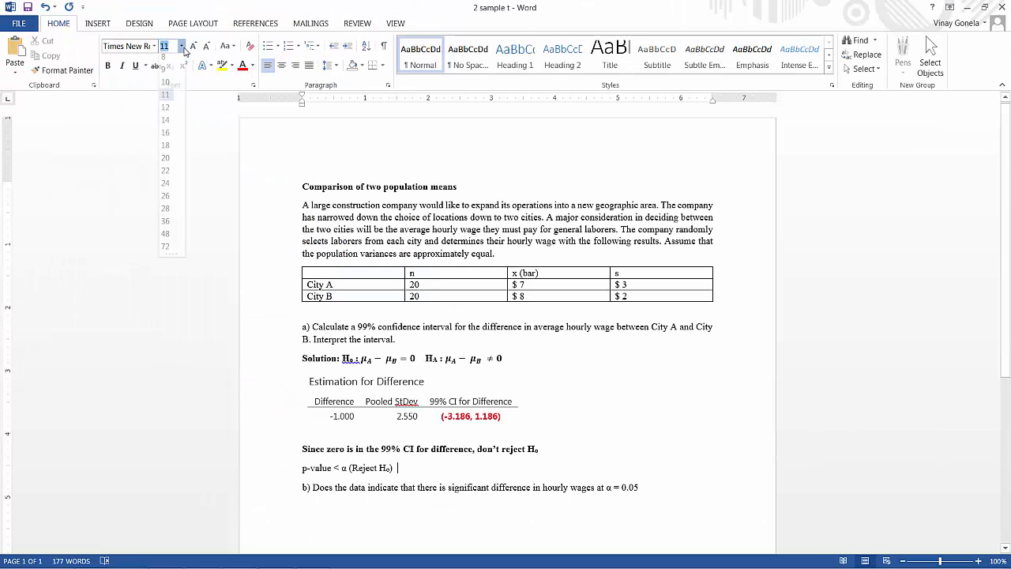
pyautogui.click(165, 119)
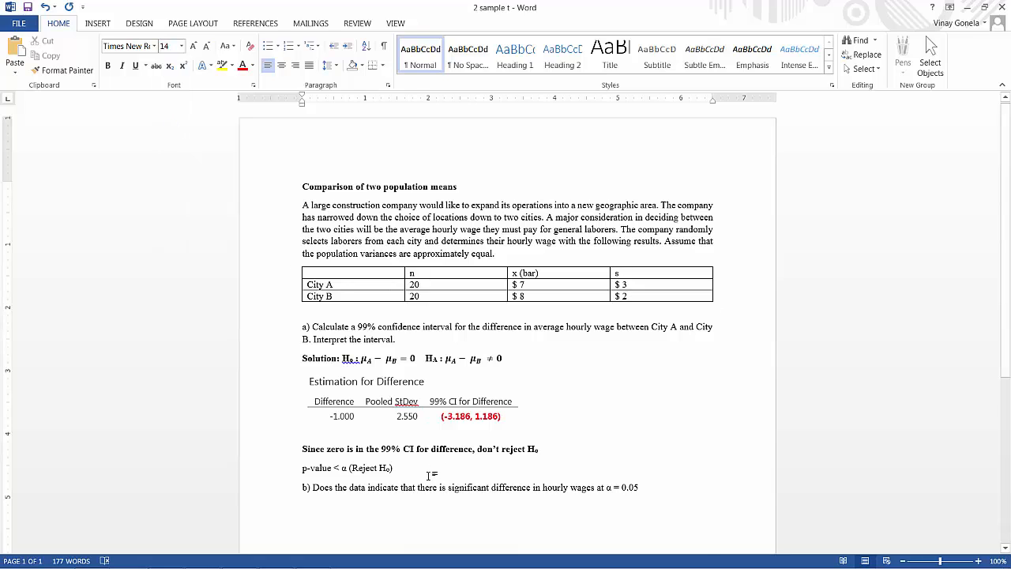
pyautogui.write('0.')
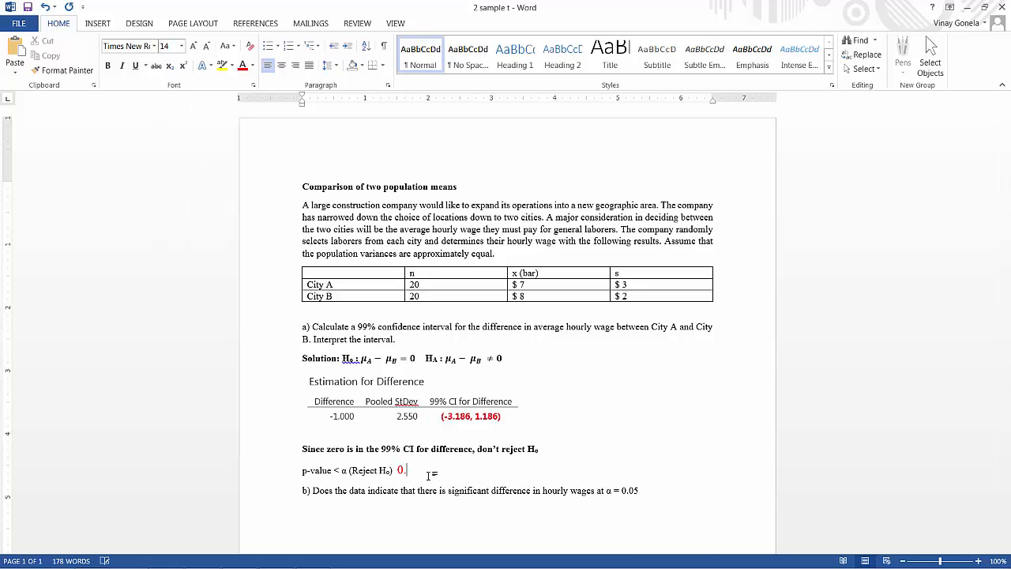
pyautogui.write('2225 <')
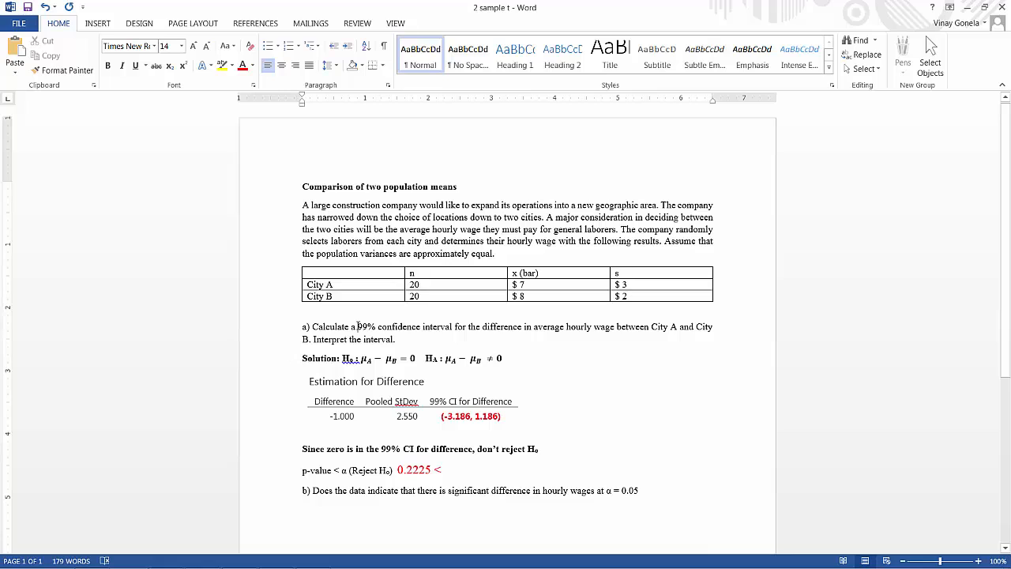
pyautogui.moveTo(358, 326); pyautogui.dragTo(453, 326)
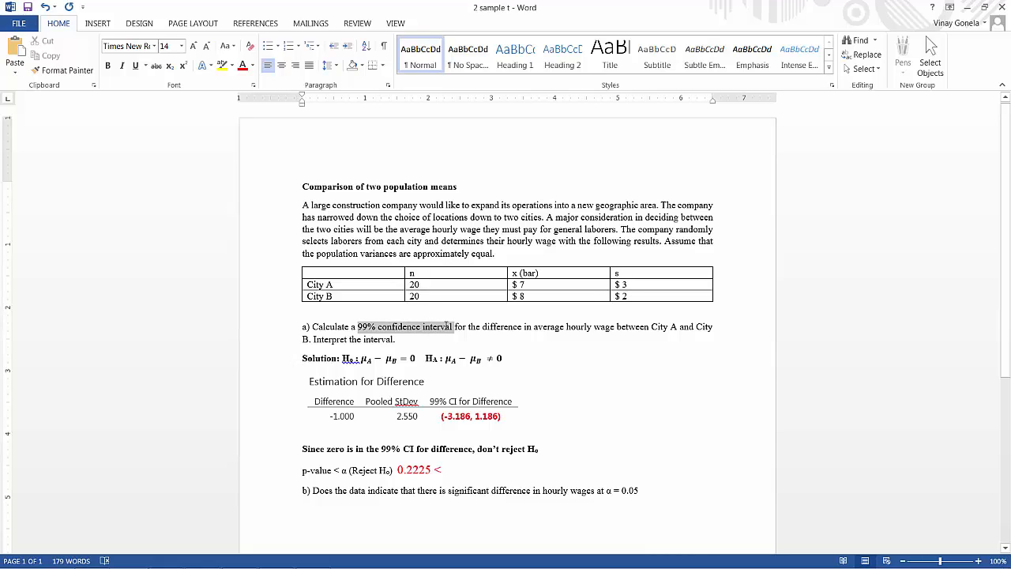
pyautogui.click(453, 471)
pyautogui.write('0')
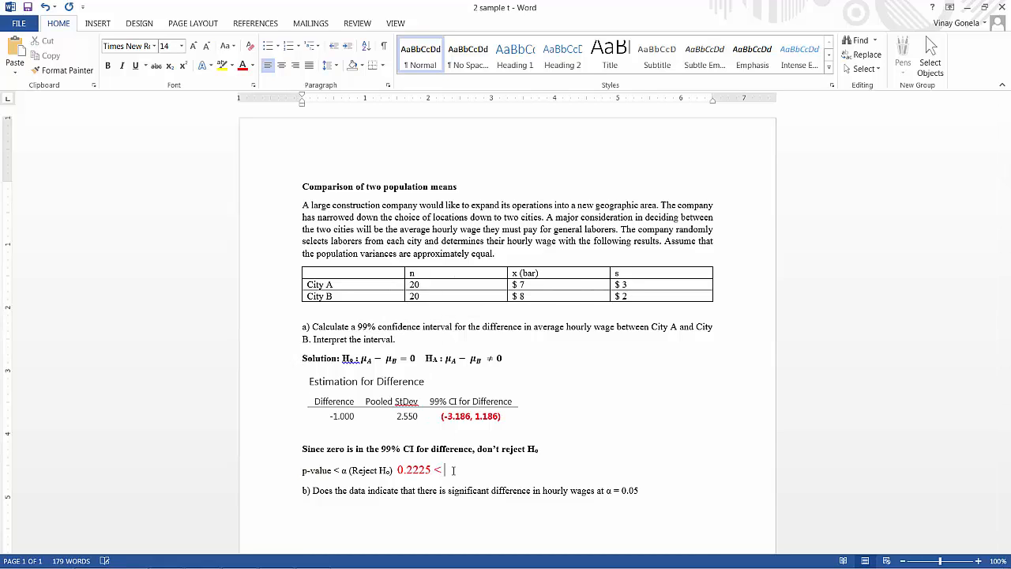
pyautogui.write('.01')
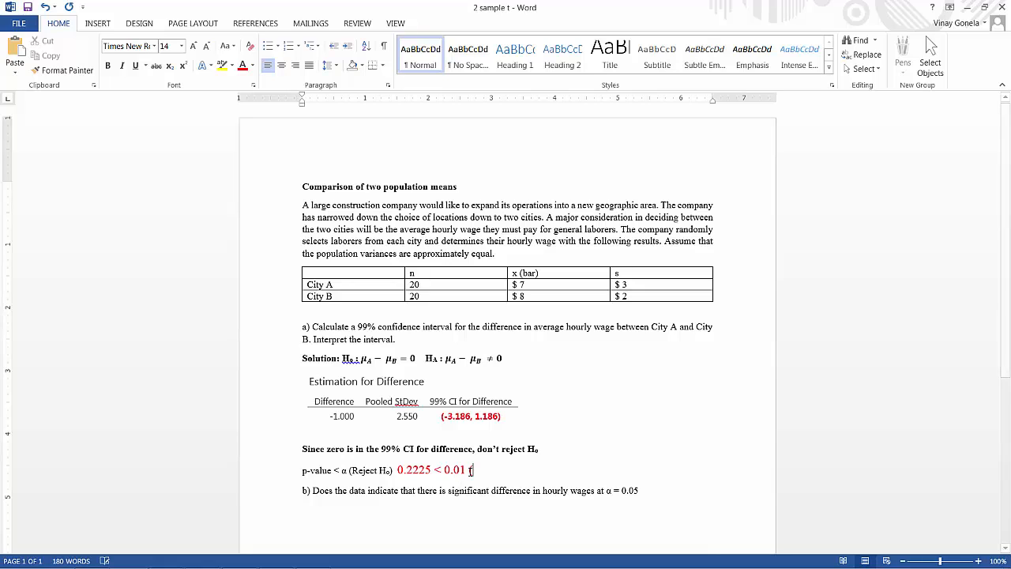
# Complete the p-value comparison with "(False) Don't reject H0", formatting the 0 as subscript
pyautogui.write('False')
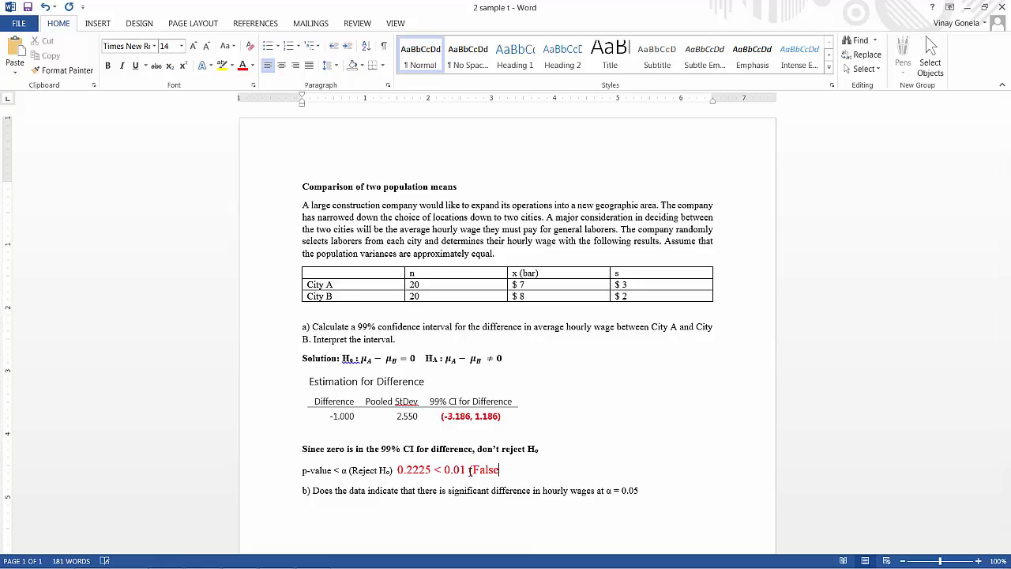
pyautogui.write('Don')
pyautogui.write("'t reject")
pyautogui.write(' H')
pyautogui.click(170, 68)
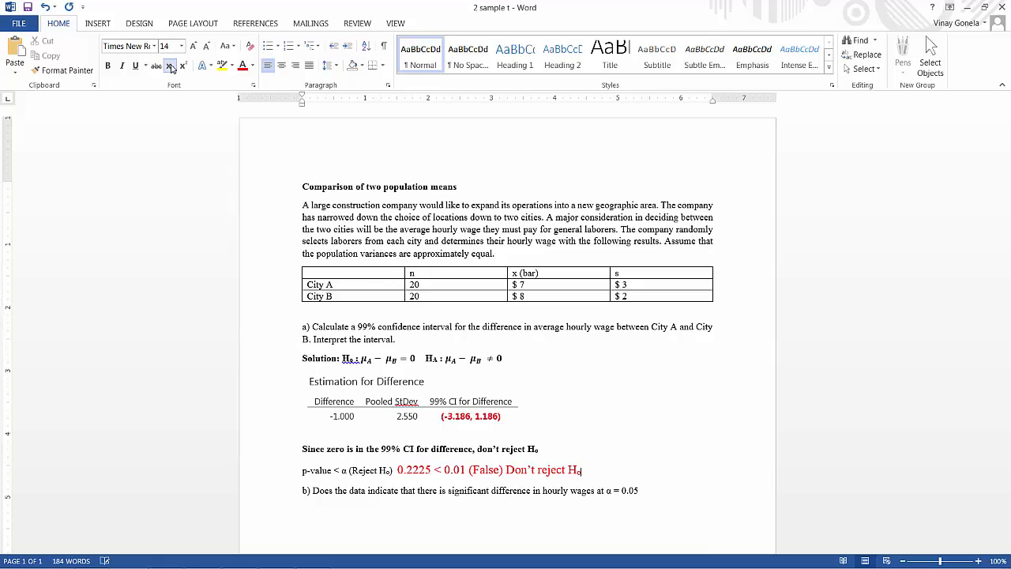
pyautogui.write('0')
pyautogui.click(576, 509)
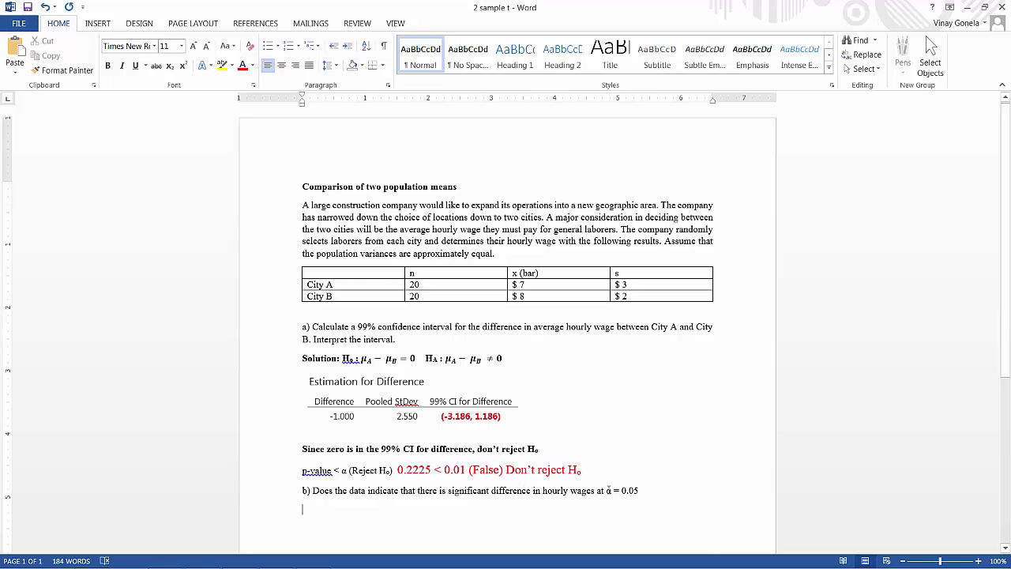
# Check the alpha given in part b, switch to Minitab Express and start a two-sample t analysis using summarized data
pyautogui.moveTo(607, 491); pyautogui.dragTo(644, 492)
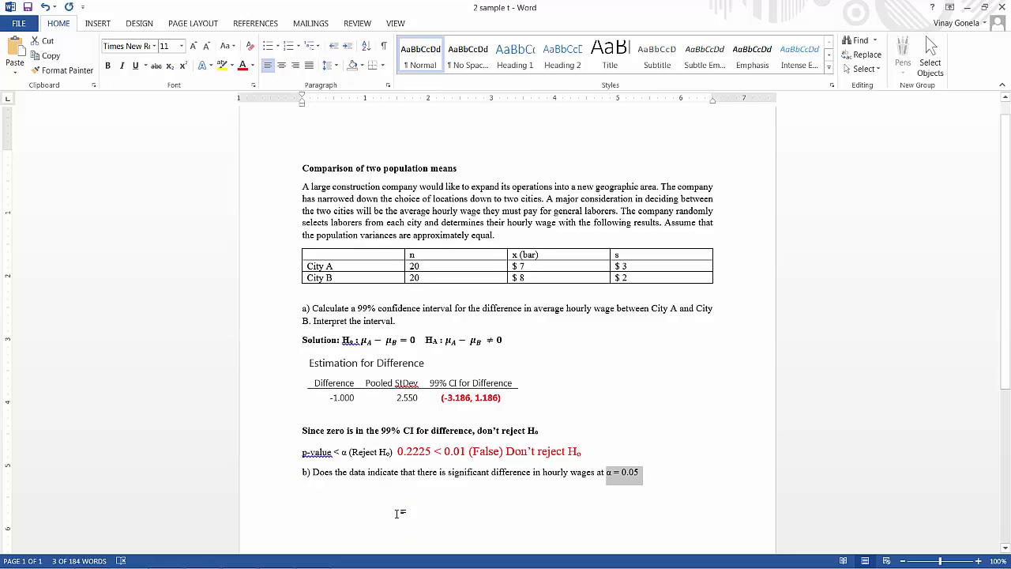
pyautogui.scroll(-1, 401, 532)
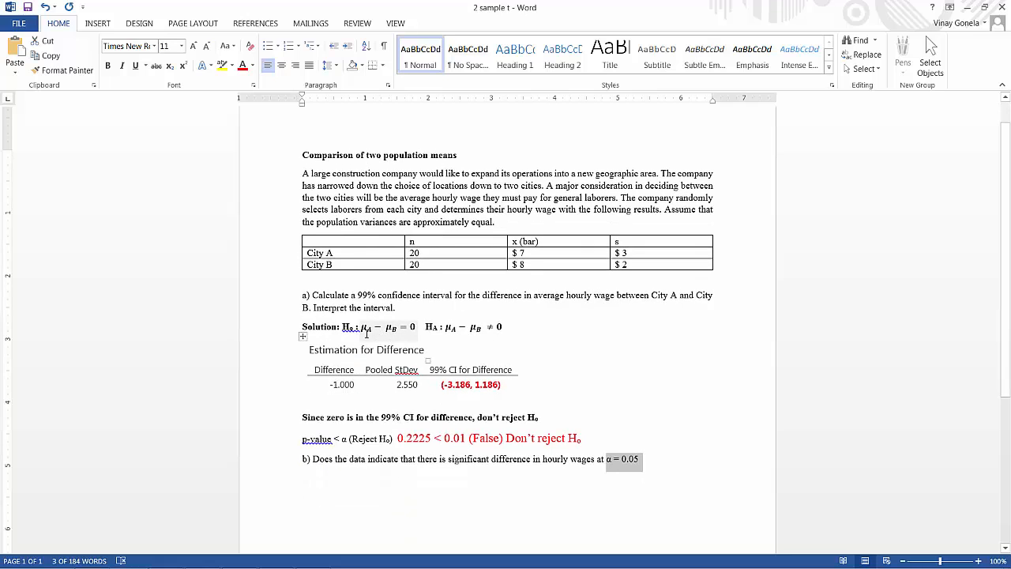
pyautogui.moveTo(317, 564)
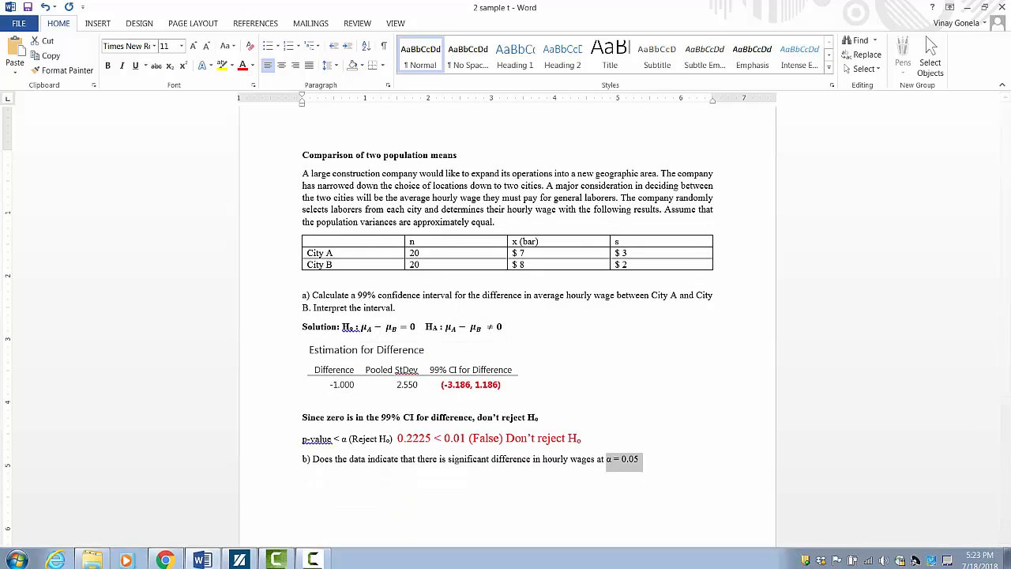
pyautogui.click(241, 558)
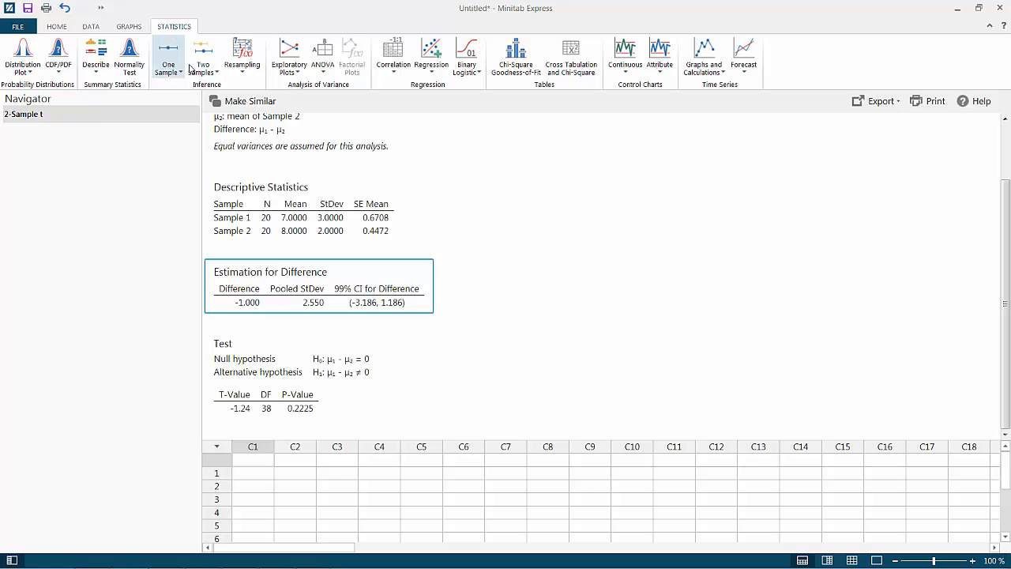
pyautogui.click(209, 71)
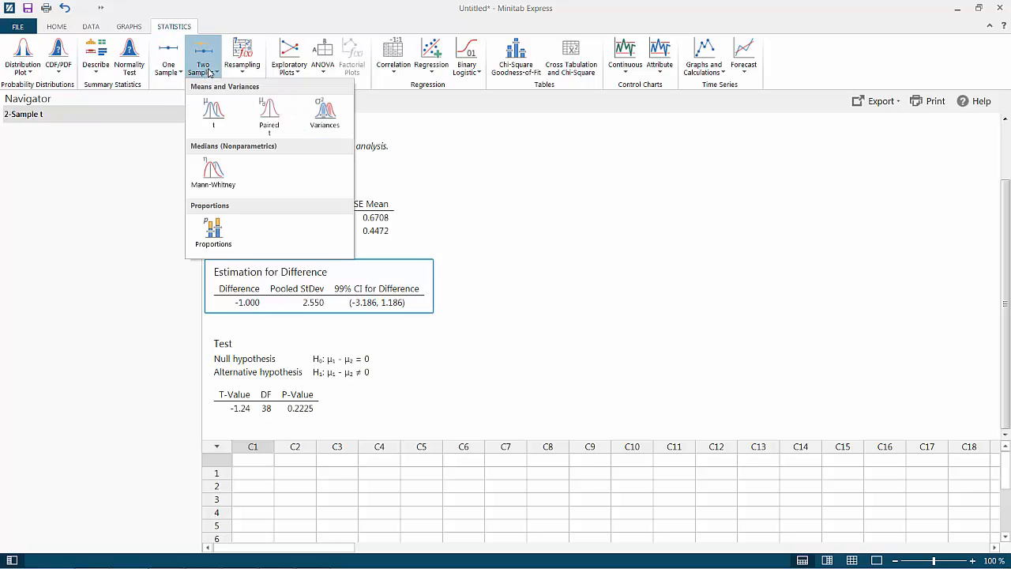
pyautogui.click(211, 114)
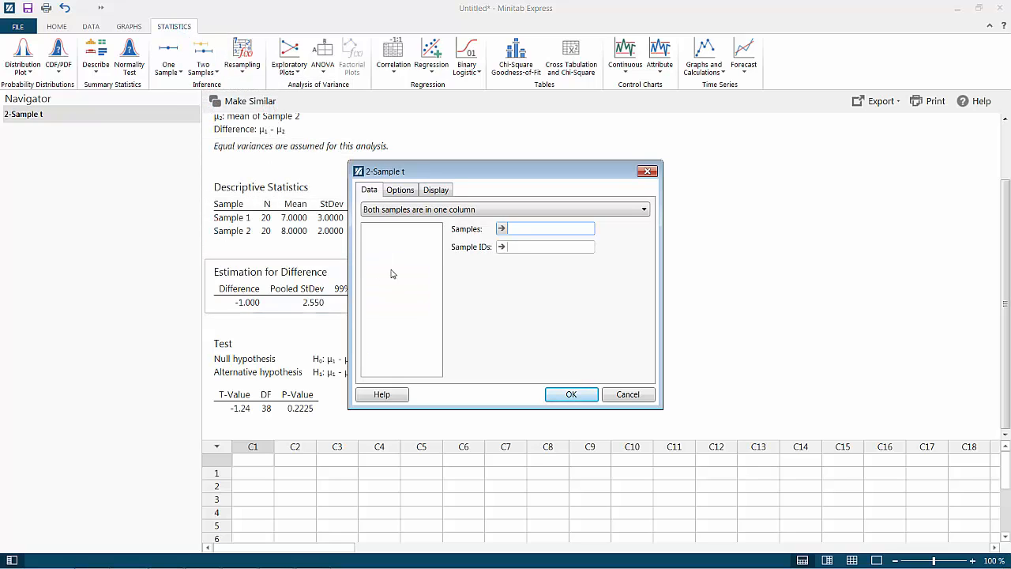
pyautogui.moveTo(512, 178); pyautogui.dragTo(801, 147)
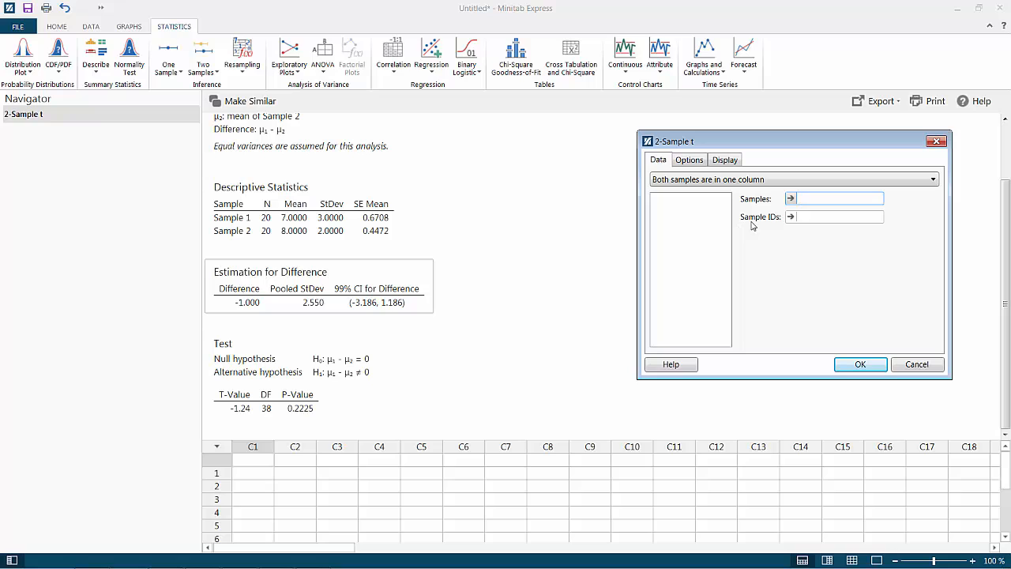
pyautogui.click(731, 182)
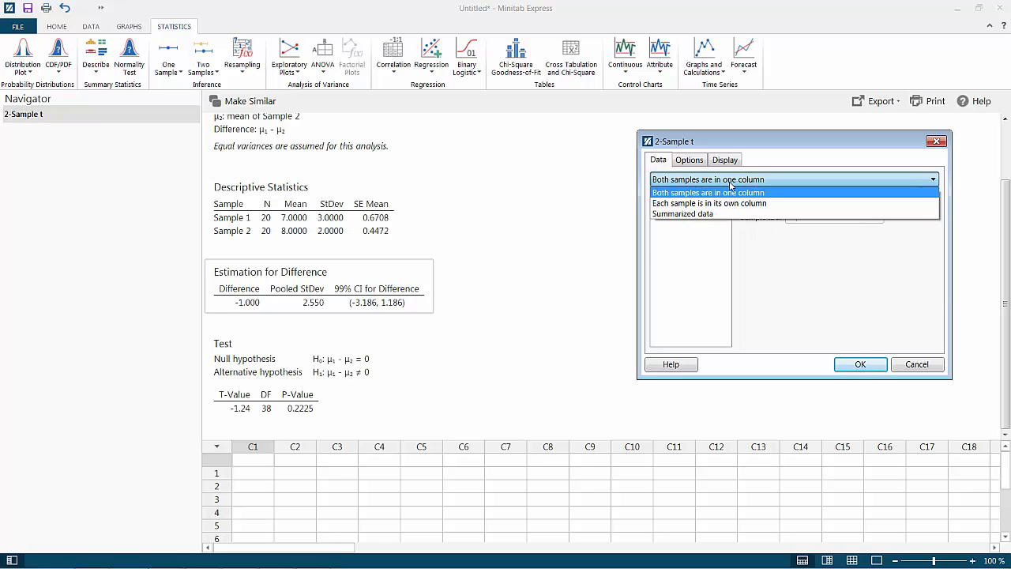
pyautogui.click(790, 215)
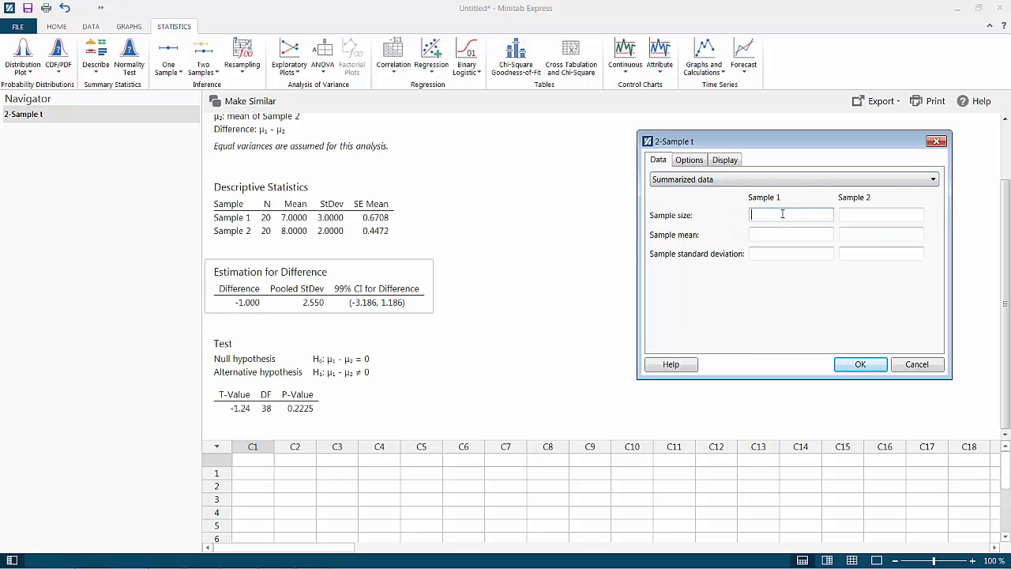
# Enter sample sizes 20 and 20, means 7 and 8, and standard deviations 3 and 2 for Samples 1 and 2
pyautogui.write('20')
pyautogui.click(866, 215)
pyautogui.write('20')
pyautogui.click(775, 236)
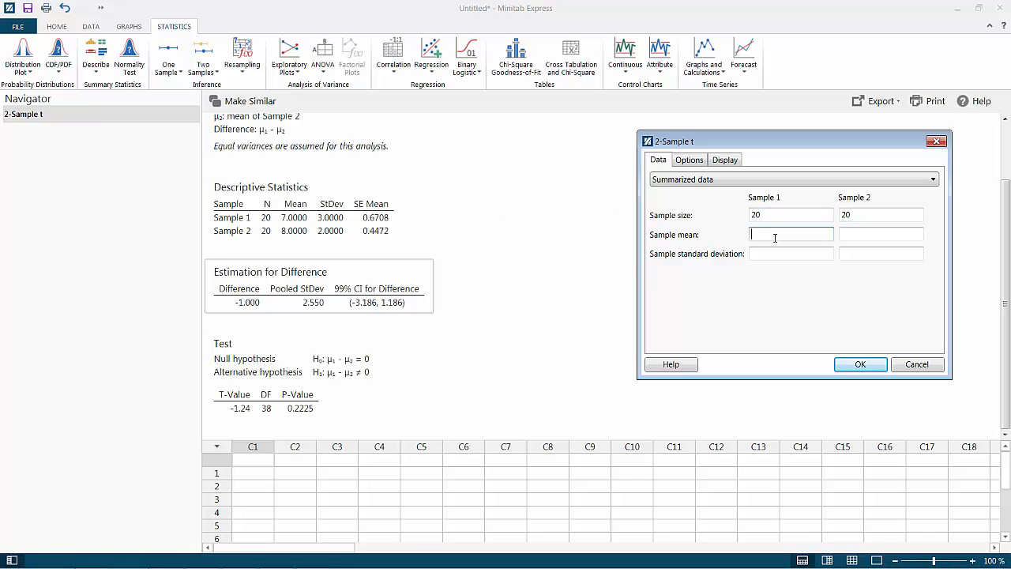
pyautogui.write('7')
pyautogui.click(852, 233)
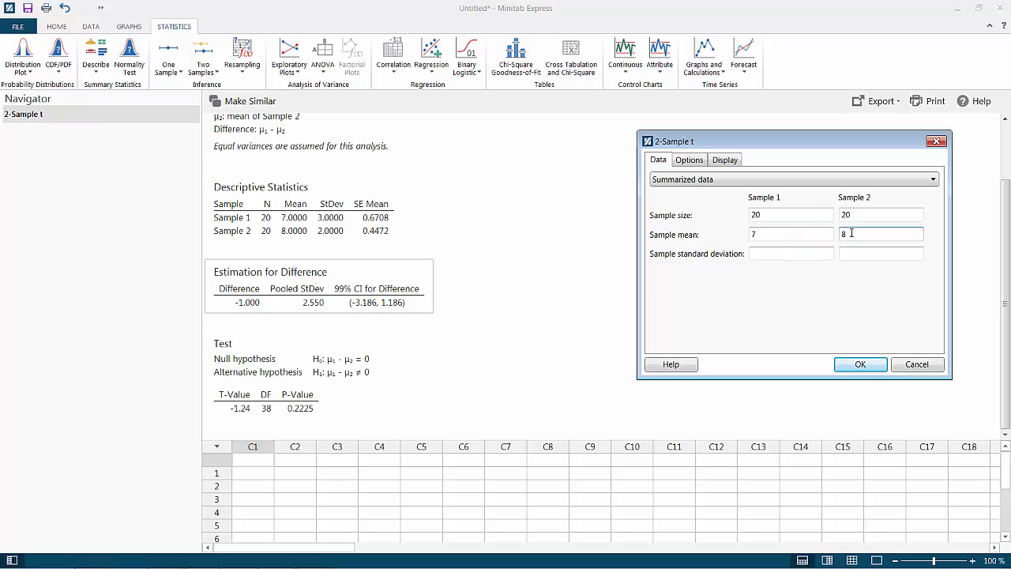
pyautogui.click(772, 253)
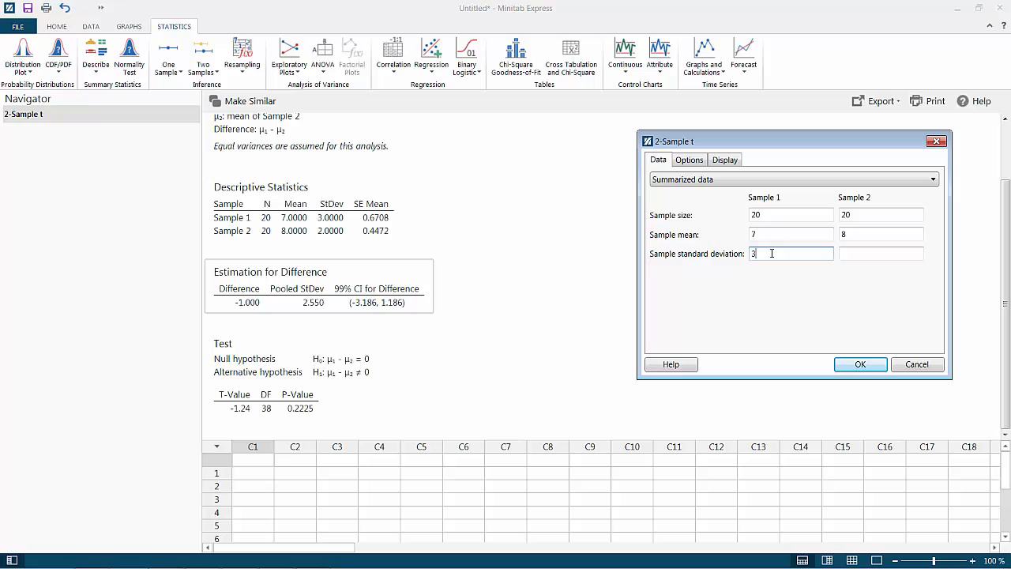
pyautogui.click(869, 253)
pyautogui.write('2')
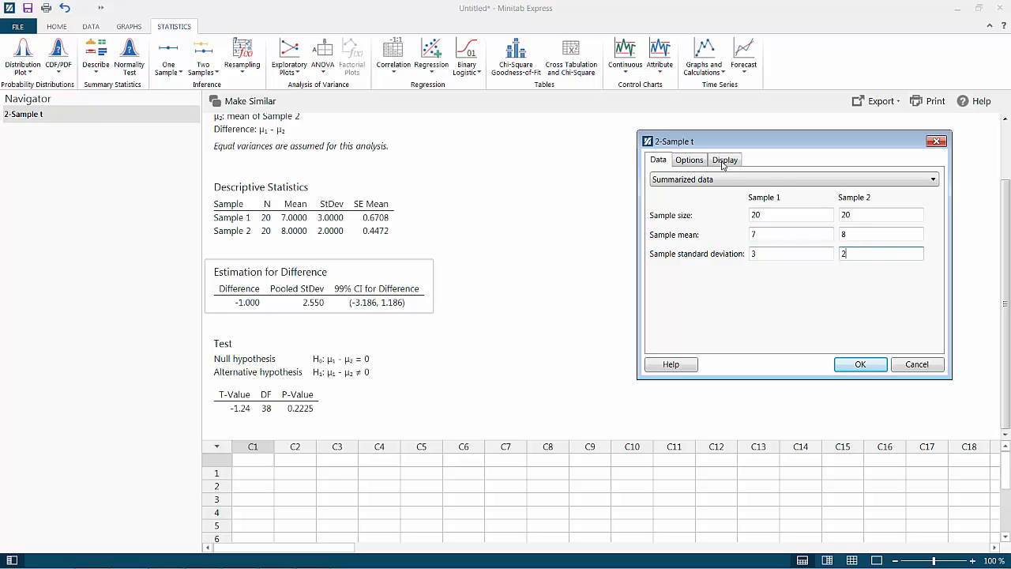
# Assume equal variances for the 2-Sample t analysis at the 95 confidence level and run it
pyautogui.click(679, 161)
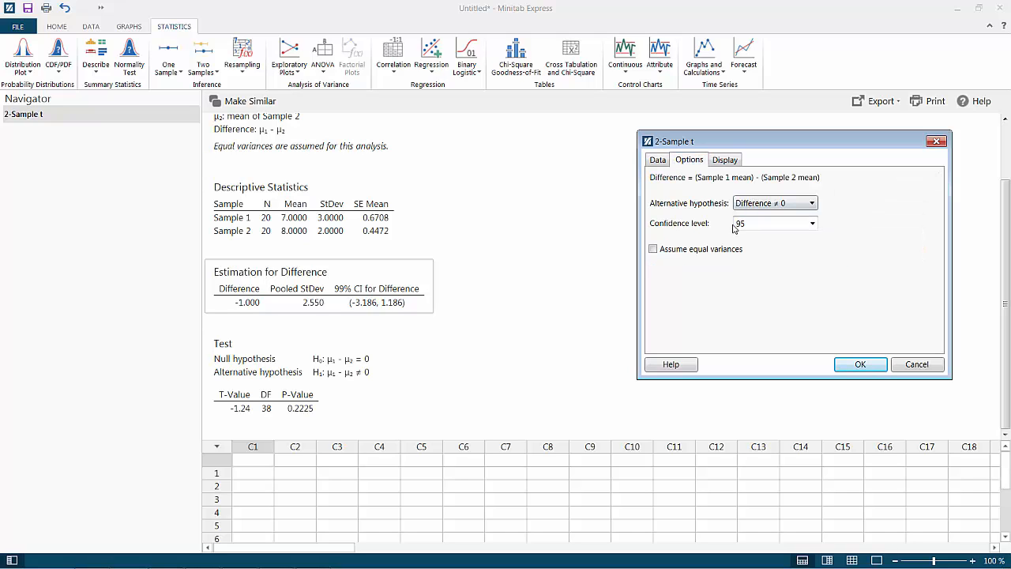
pyautogui.click(653, 249)
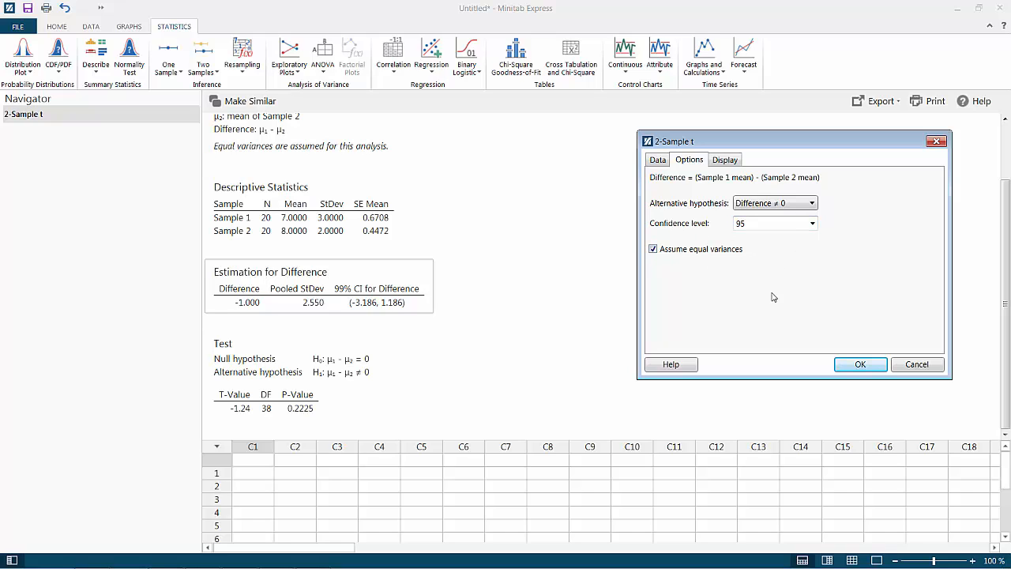
pyautogui.click(858, 365)
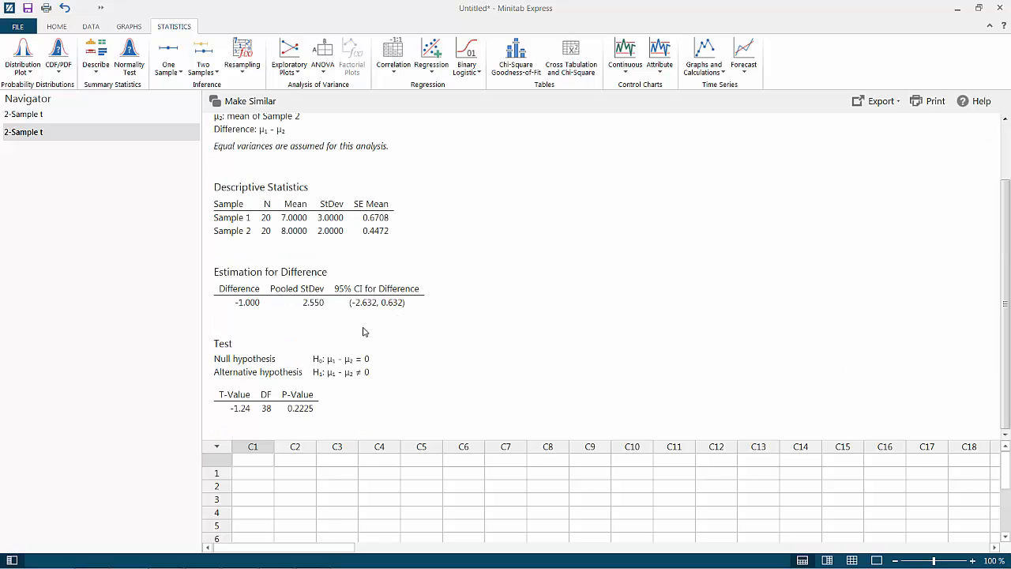
# Copy the new Estimation for Difference table into the Word document under question b
pyautogui.click(330, 279)
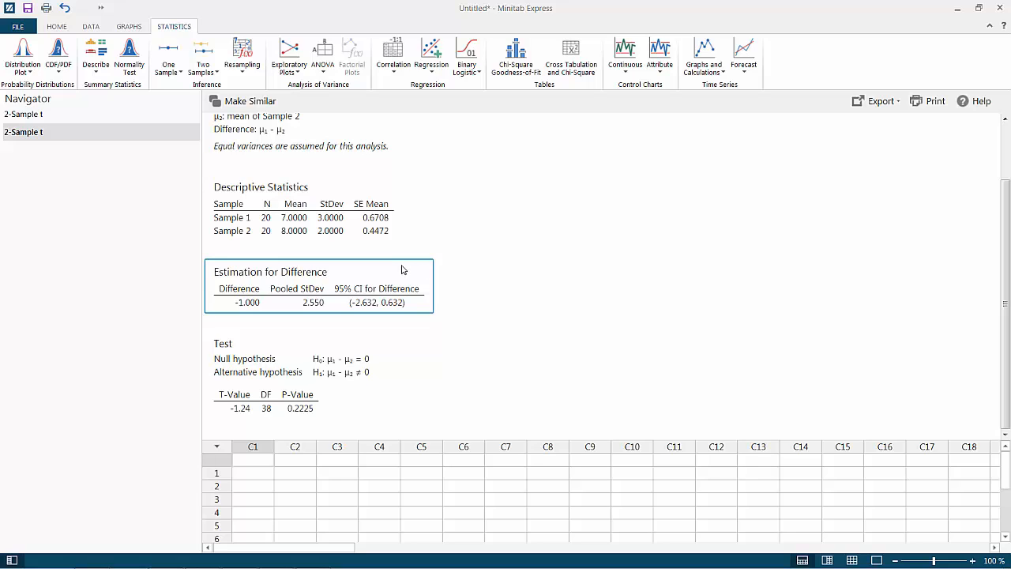
pyautogui.rightClick(402, 270)
pyautogui.click(417, 274)
pyautogui.moveTo(404, 566)
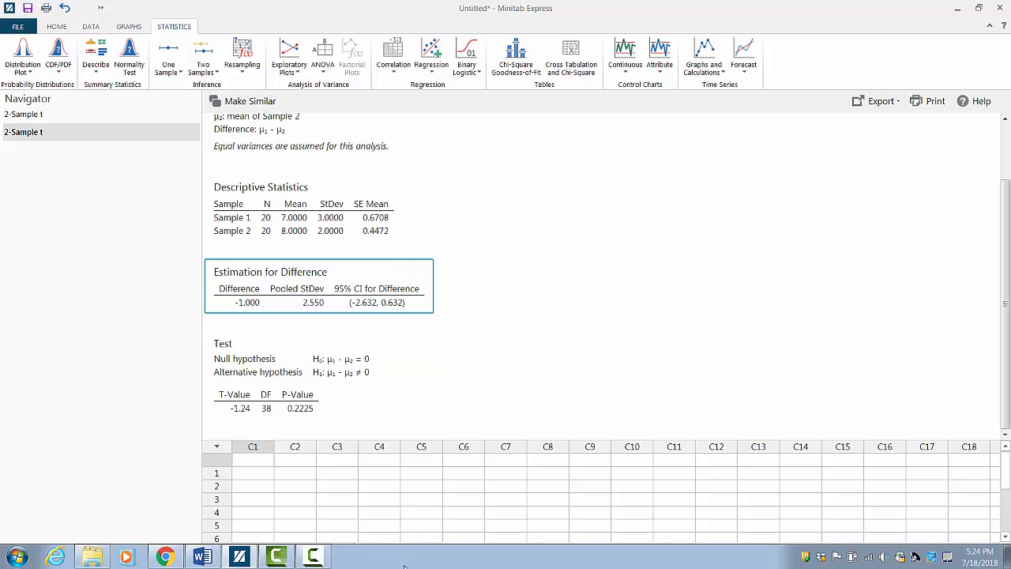
pyautogui.click(203, 558)
pyautogui.click(385, 477)
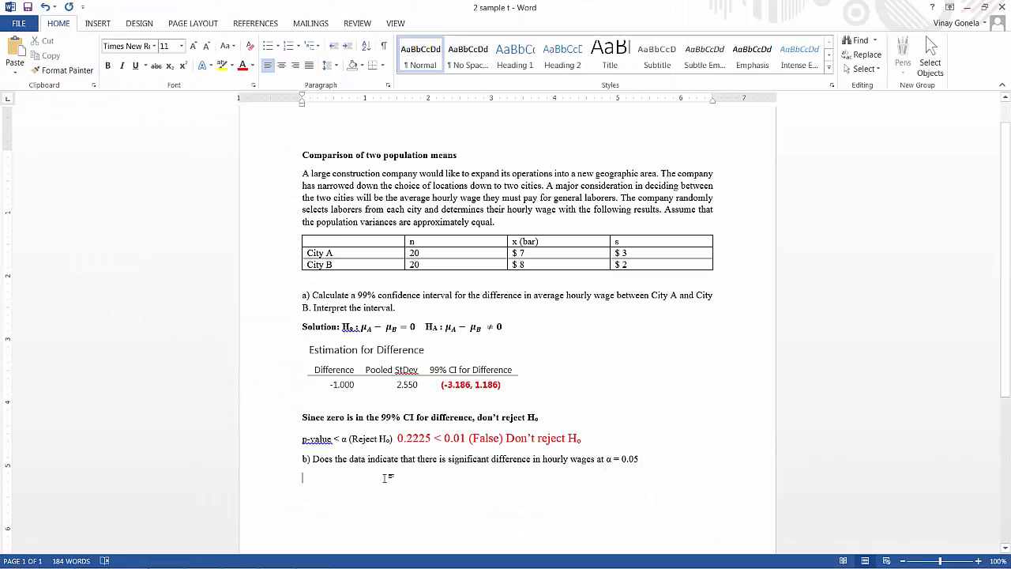
pyautogui.hotkey('ctrl', 'v')
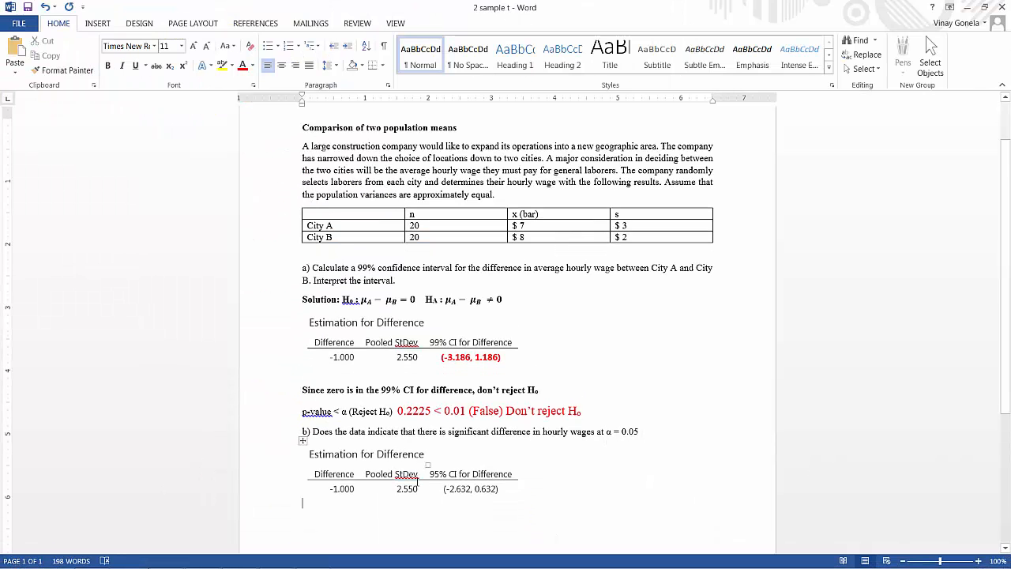
# Format the 95% CI values (-2.632, 0.632) in the pasted table as bold red text
pyautogui.scroll(-1, 416, 482)
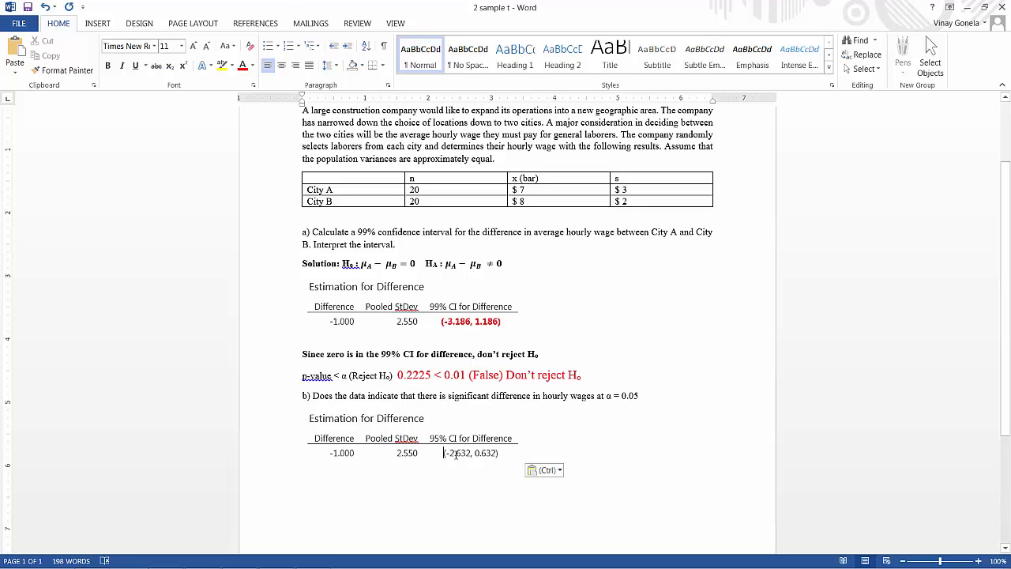
pyautogui.moveTo(444, 452); pyautogui.dragTo(499, 453)
pyautogui.hotkey('ctrl', 'b')
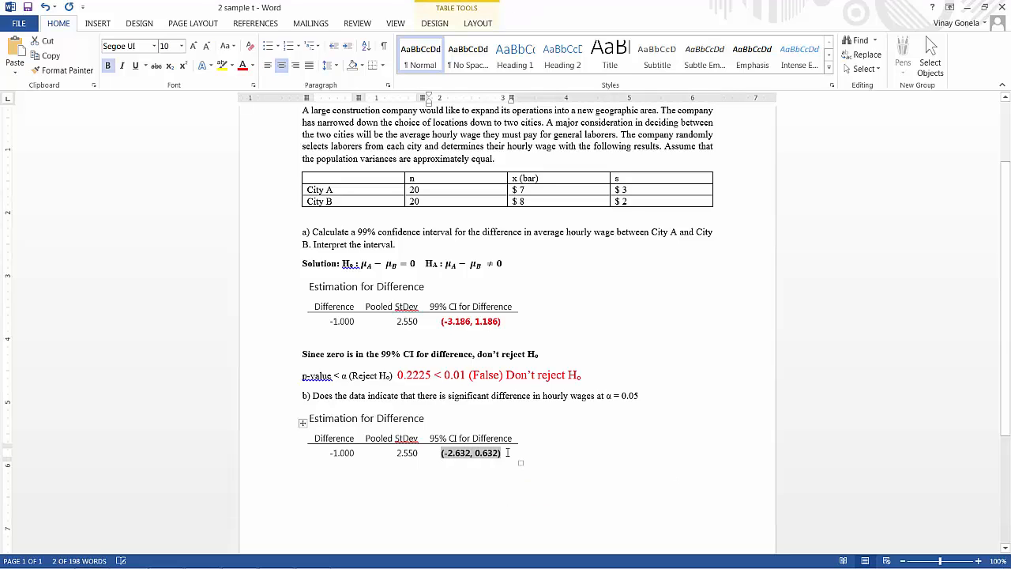
pyautogui.click(242, 65)
# Start the part b conclusion below the pasted table with "Since zero is in the 95% CI for difference,"
pyautogui.click(318, 469)
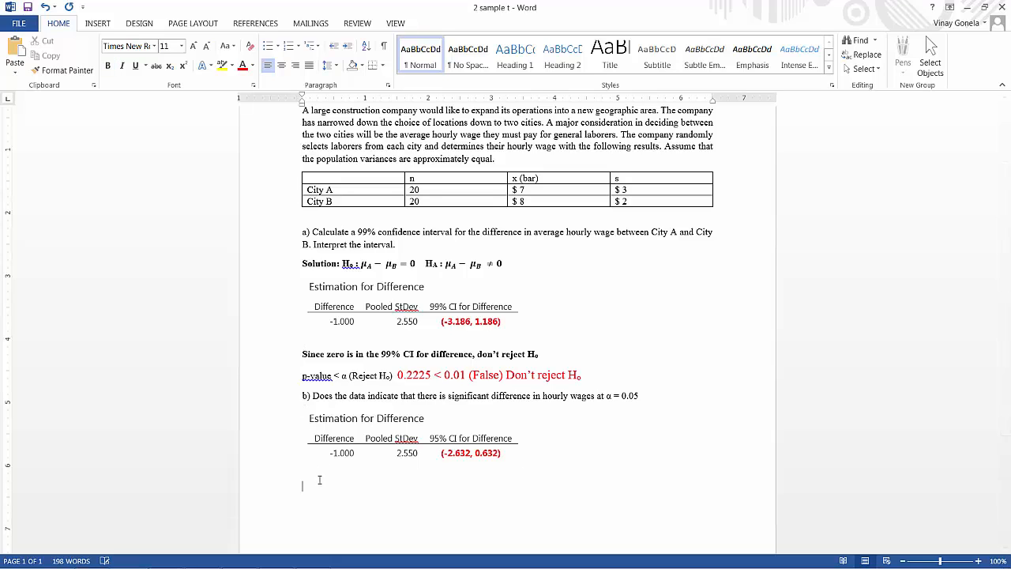
pyautogui.write('Since zero is in the 95% CI for differenc')
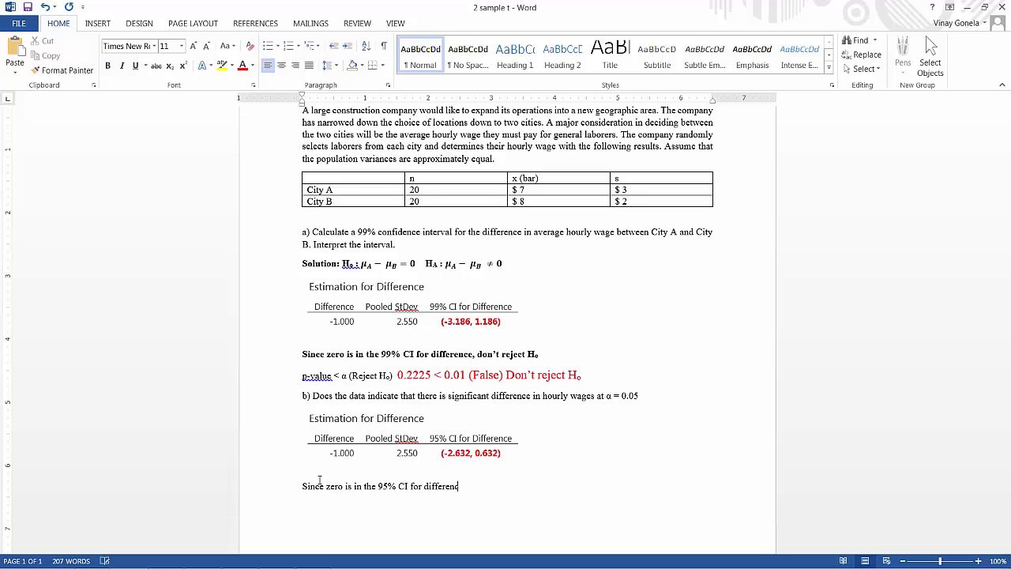
pyautogui.write("e, don't reject H")
# Finish the part b conclusion with "don't reject H0", with the 0 as subscript, and make the whole sentence bold
pyautogui.click(168, 67)
pyautogui.write('0')
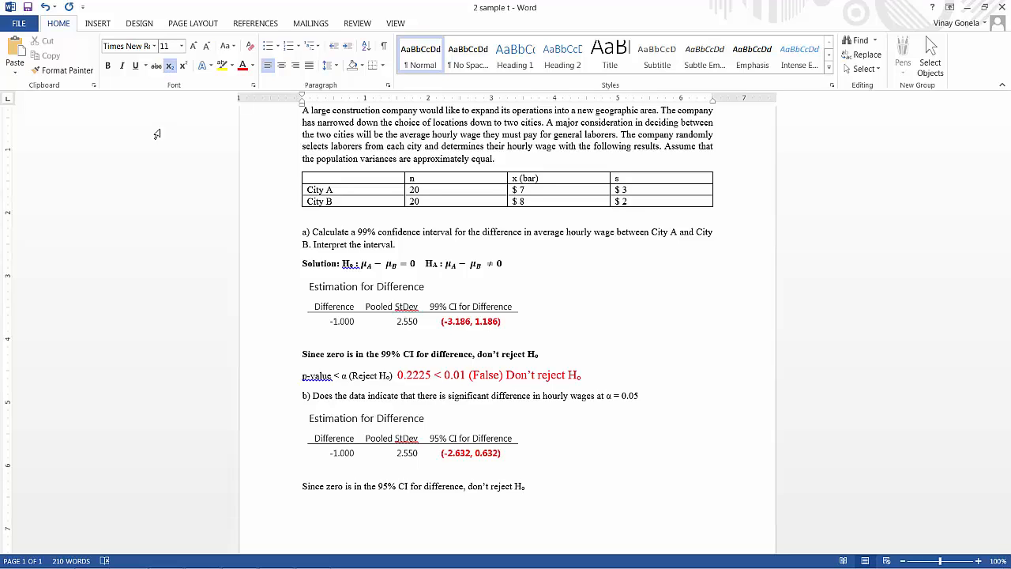
pyautogui.moveTo(301, 486); pyautogui.dragTo(537, 480)
pyautogui.hotkey('ctrl', 'b')
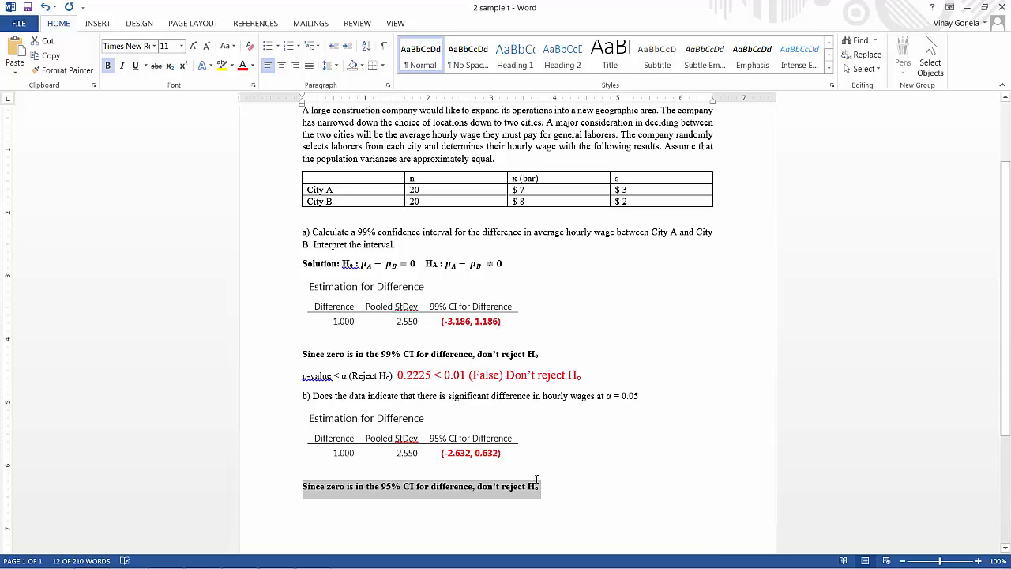
# Switch to Minitab Express to check the 2-sample t p-value, and return to the Word document
pyautogui.click(545, 484)
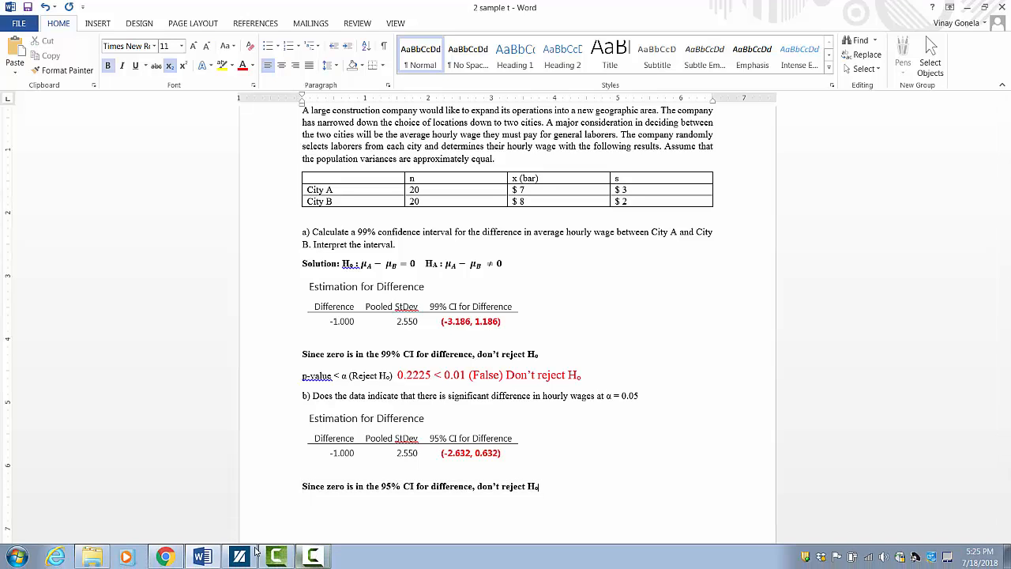
pyautogui.click(239, 557)
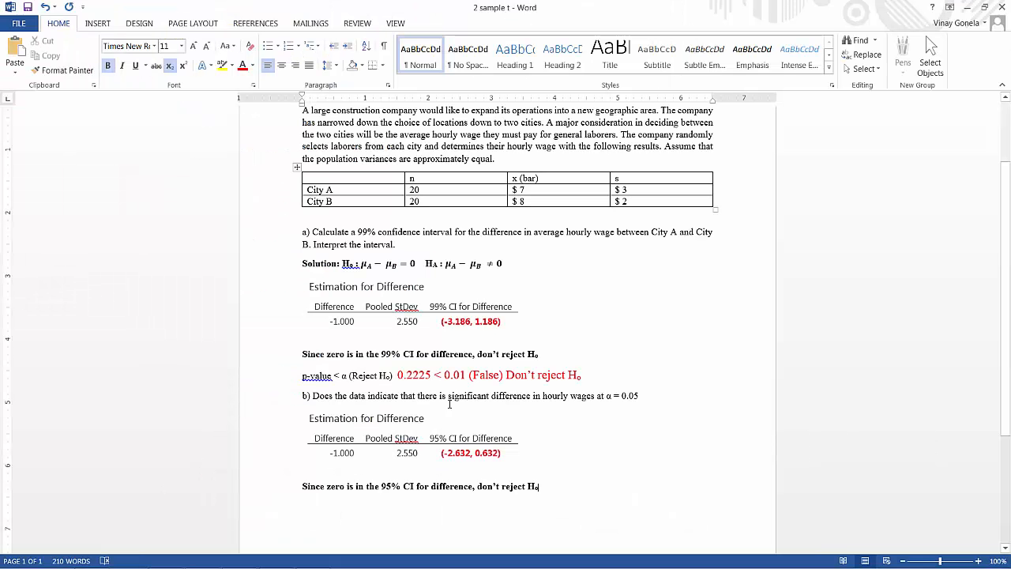
pyautogui.hotkey('alt', 'Tab')
pyautogui.click(343, 501)
# Add a new line below the part b conclusion and set its font to red, size 14
pyautogui.click(559, 486)
pyautogui.click(243, 69)
pyautogui.click(181, 46)
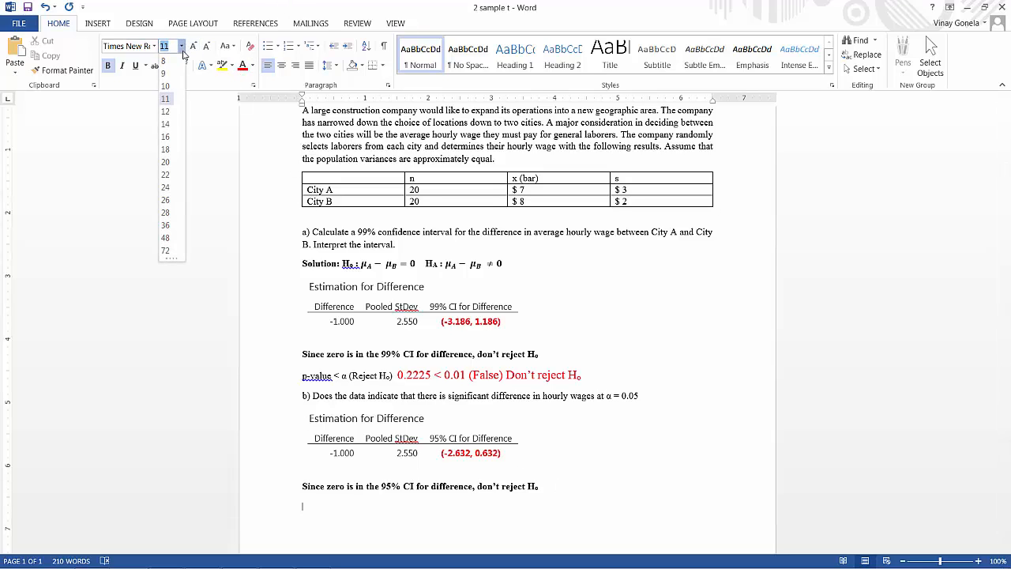
pyautogui.click(167, 125)
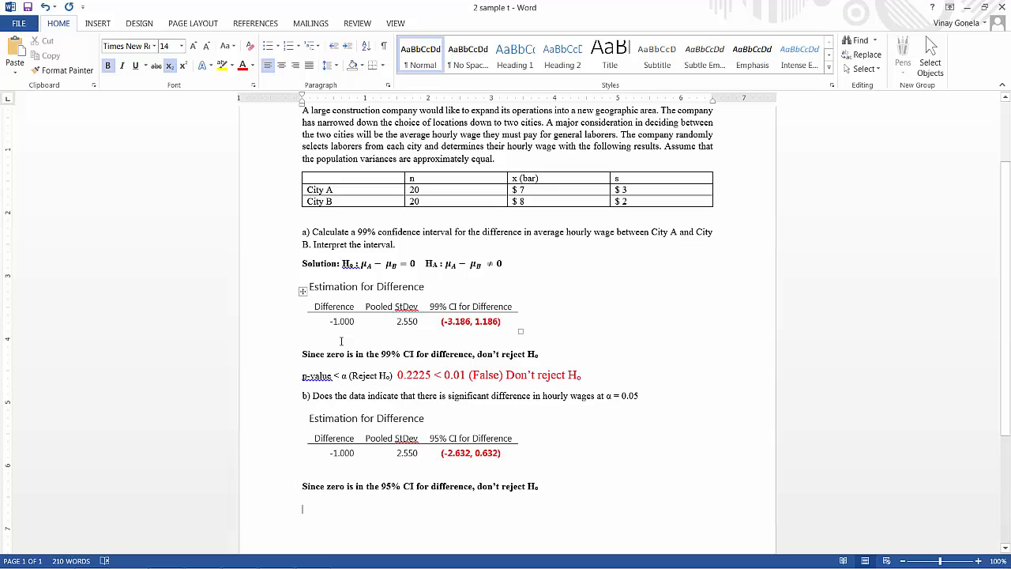
# Enter the p-value comparison "0.2225 < 0.05" on the new line as normal text instead of subscript, using the α from question b
pyautogui.write('0.00')
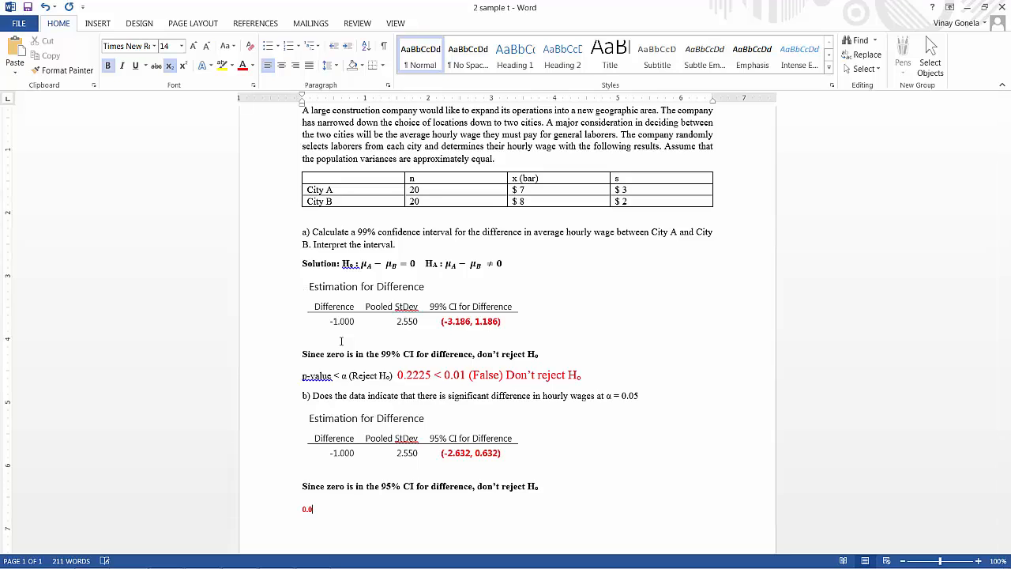
pyautogui.press('BackSpace')
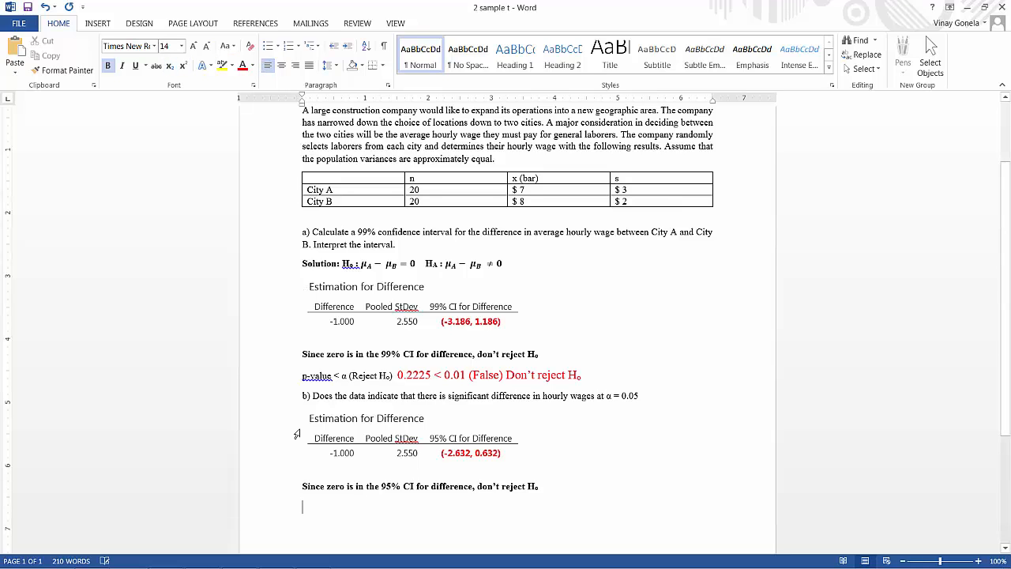
pyautogui.write('0.22')
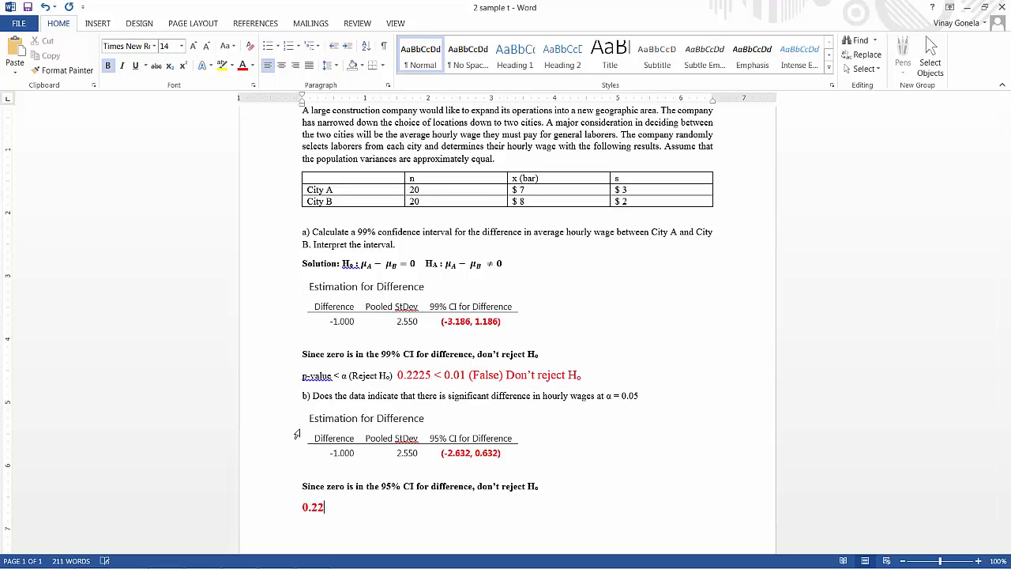
pyautogui.write('25<')
pyautogui.press('BackSpace')
pyautogui.write('<')
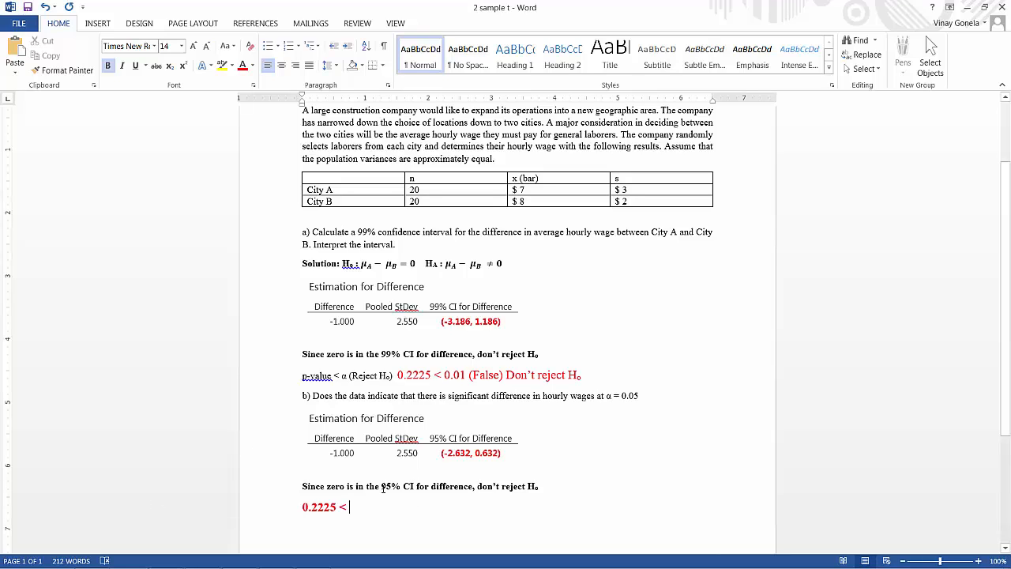
pyautogui.write(' 0.05')
pyautogui.moveTo(606, 397); pyautogui.dragTo(643, 398)
pyautogui.click(382, 503)
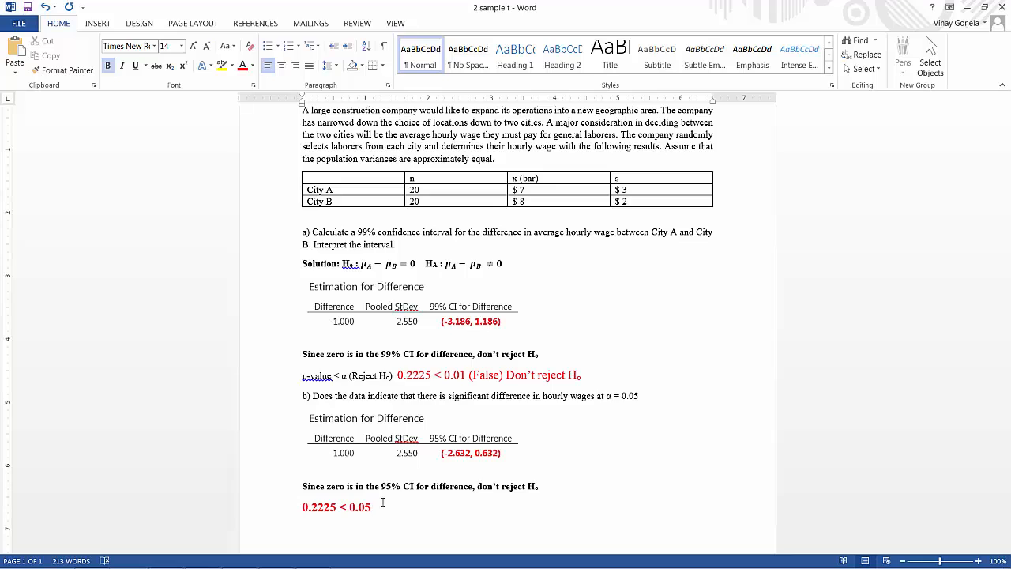
# Complete the comparison line with "(False) Don't Reject H0", with the 0 as subscript
pyautogui.write('(')
pyautogui.write('False) ')
pyautogui.write('Don')
pyautogui.write("'t R")
pyautogui.write('eject H₀')
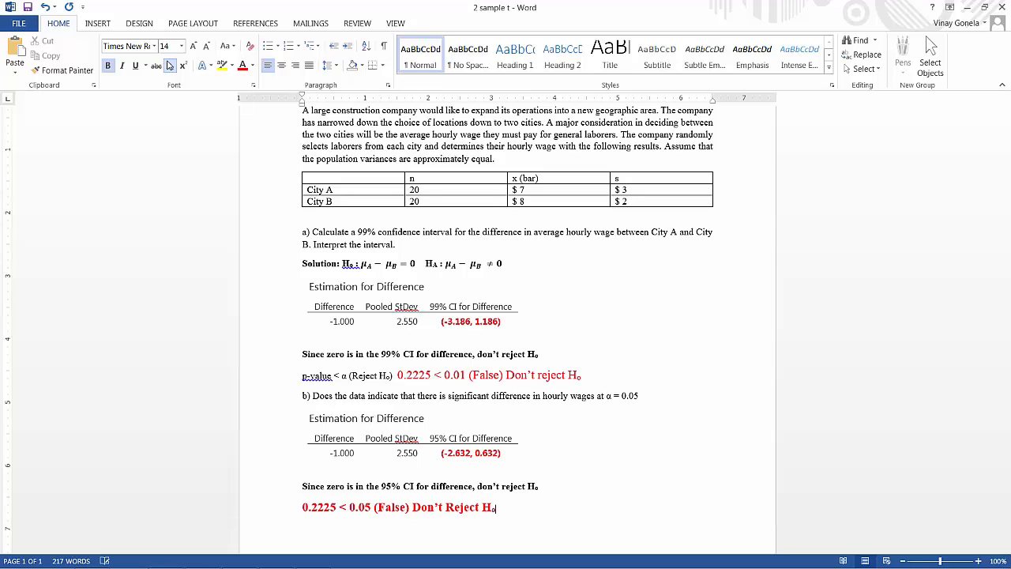
pyautogui.click(170, 65)
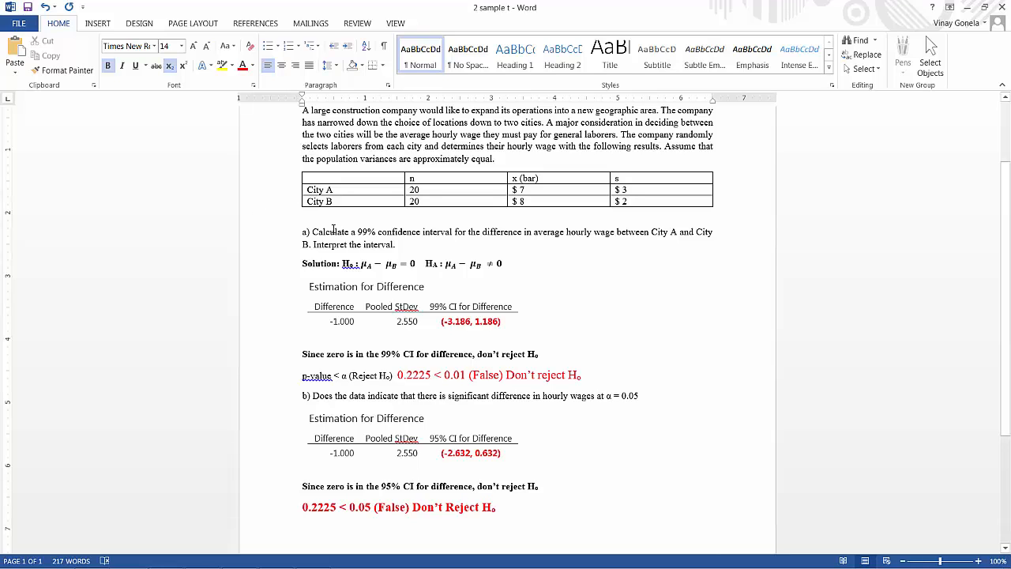
pyautogui.scroll(-2, 563, 514)
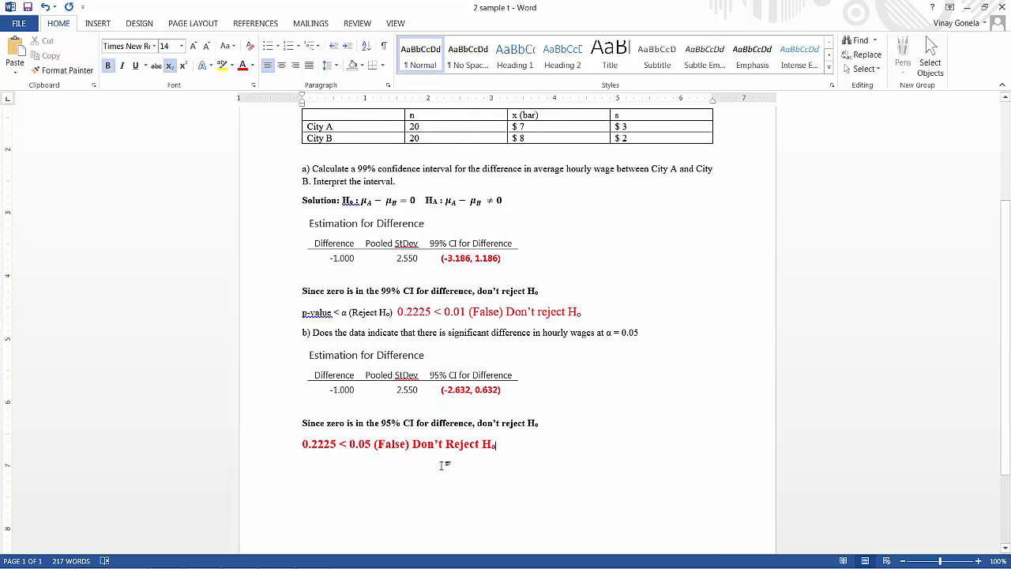
pyautogui.moveTo(395, 567)
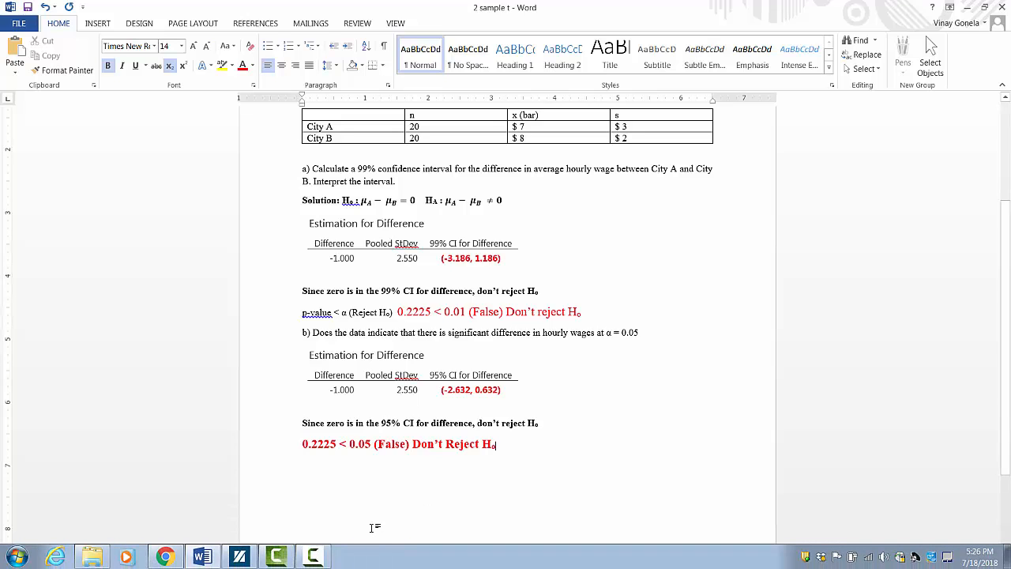